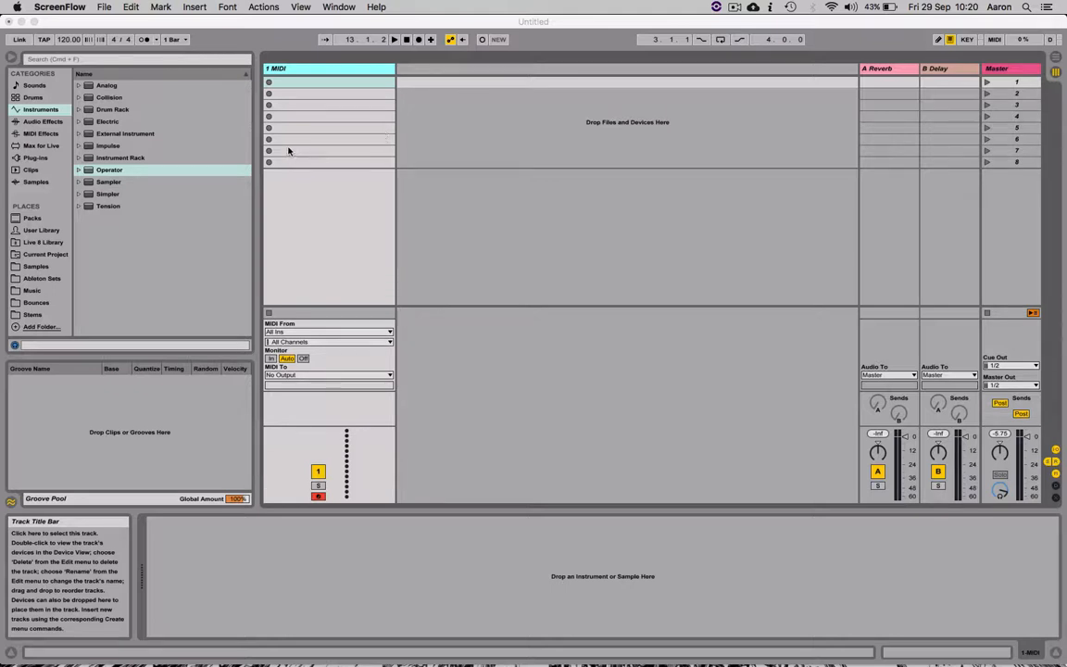
Step: Load the Operator instrument from the Instruments category onto the first MIDI track
left_click(405, 96)
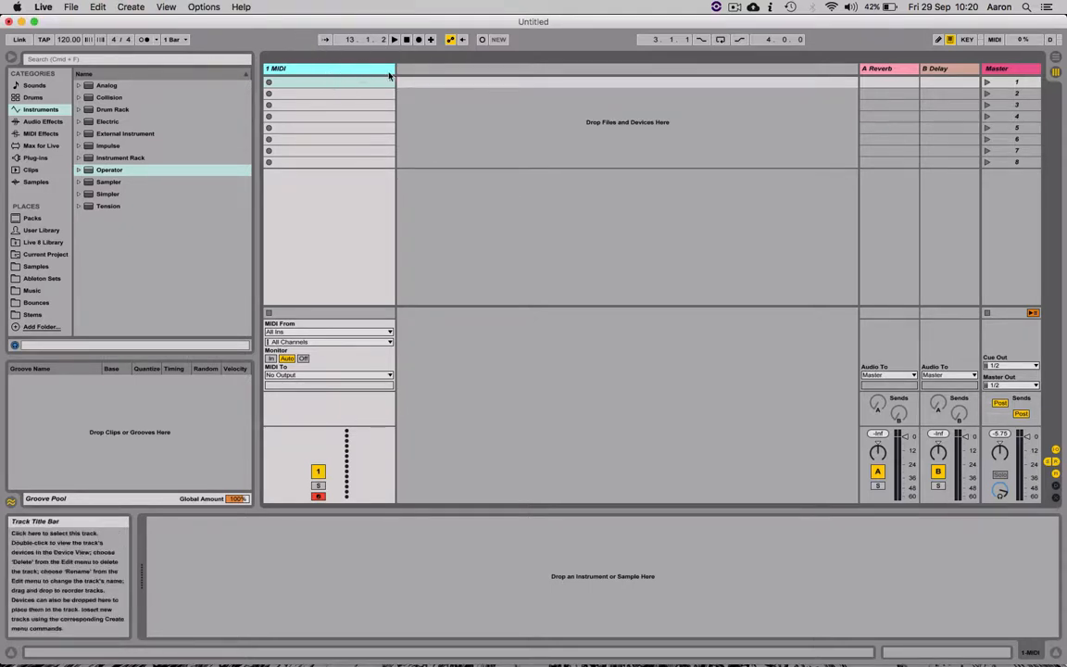
left_click(56, 110)
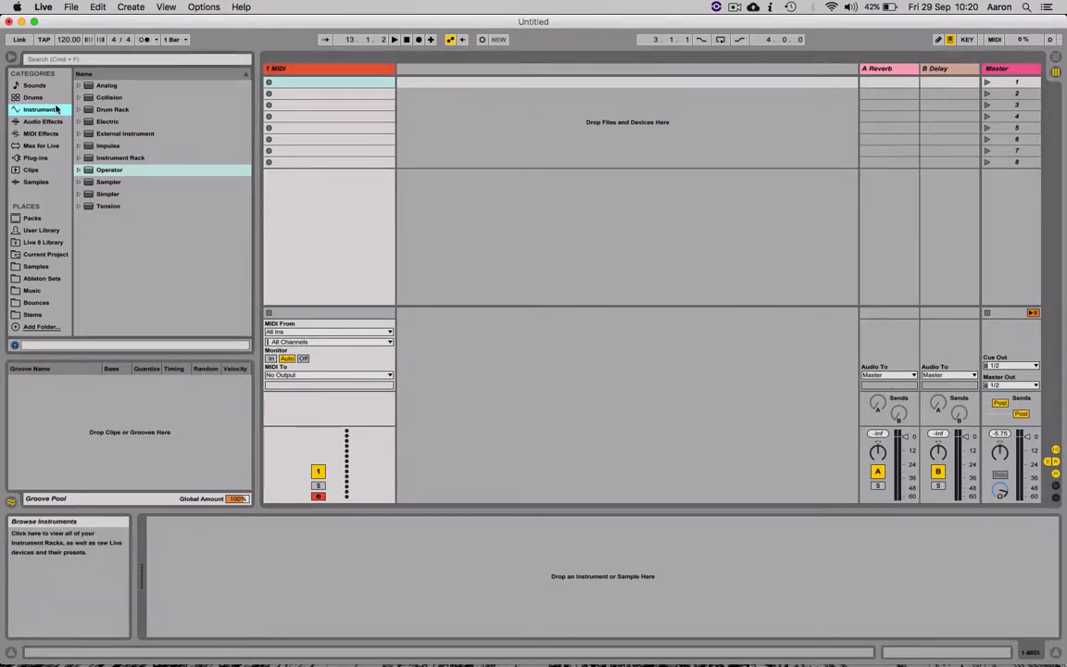
left_click(103, 171)
left_click_drag(103, 171, 328, 74)
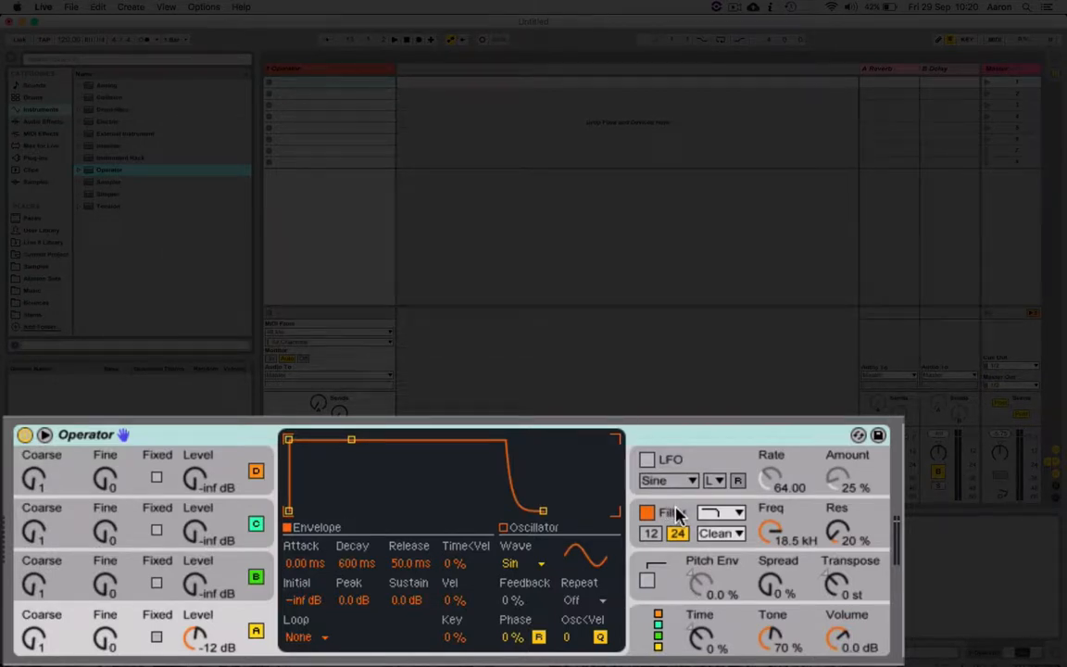
Step: Look over Operator's filter settings, and set oscillator A's waveform to Square D
left_click(675, 515)
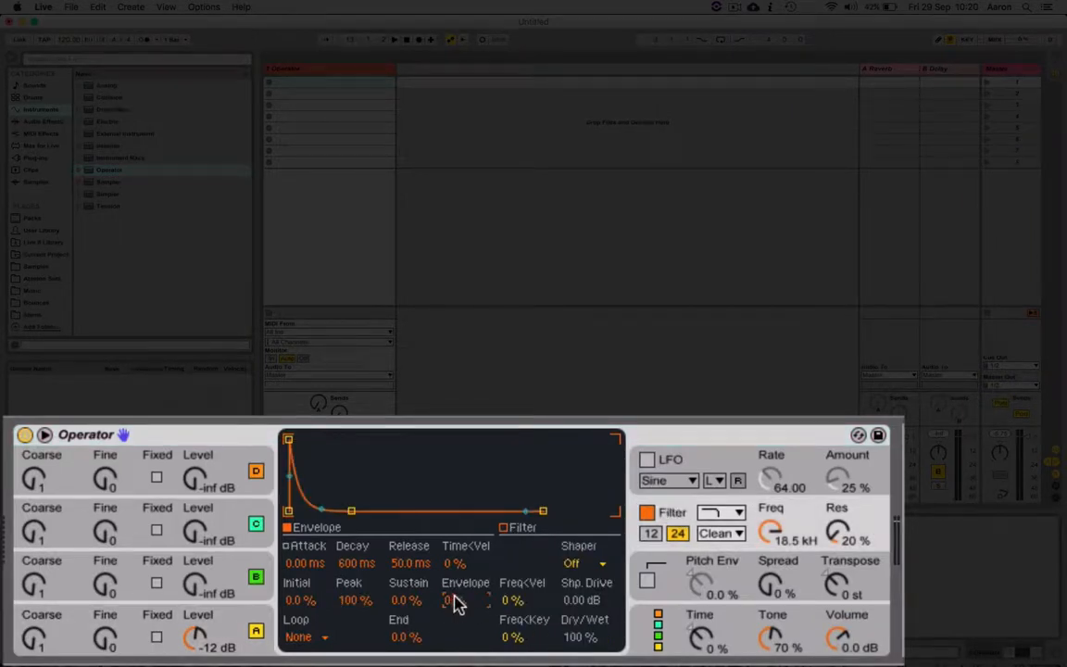
left_click(163, 615)
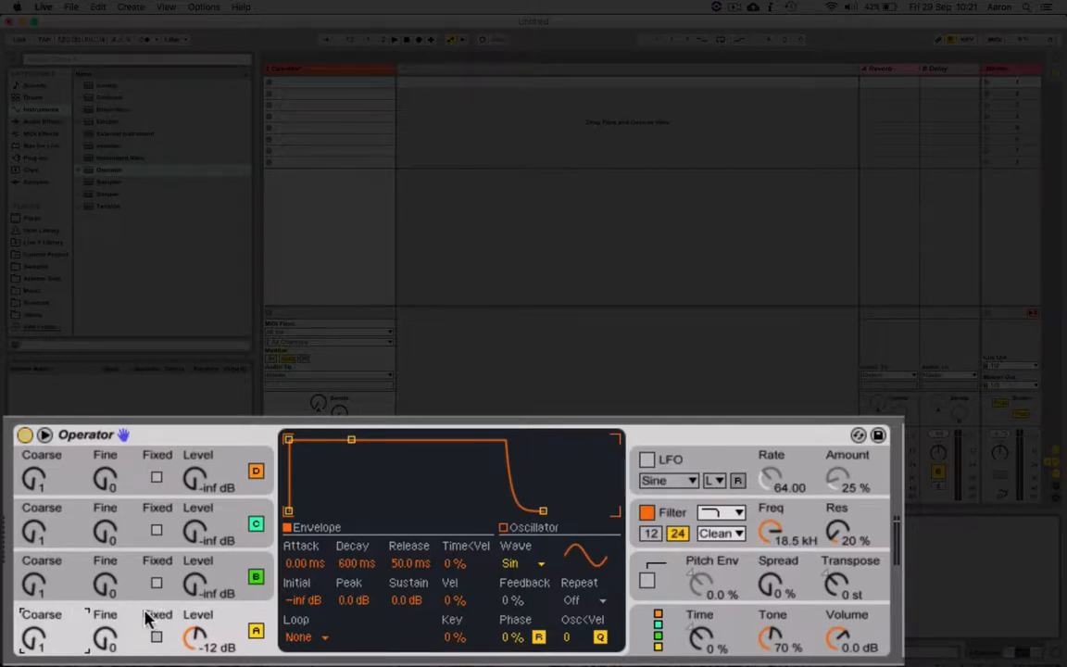
left_click(190, 621)
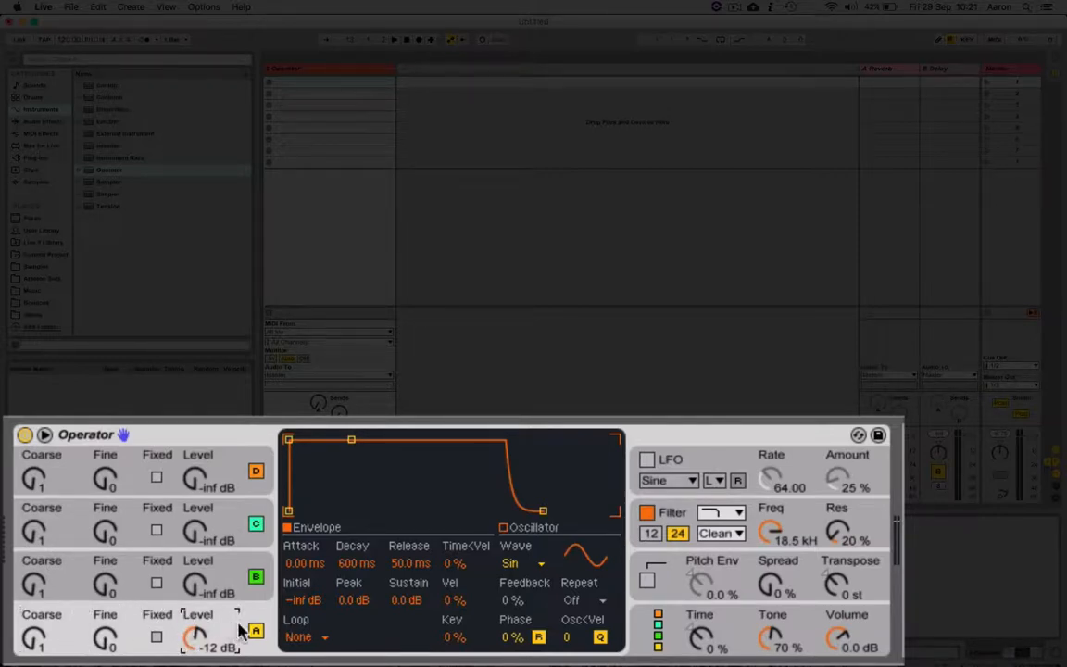
left_click(535, 567)
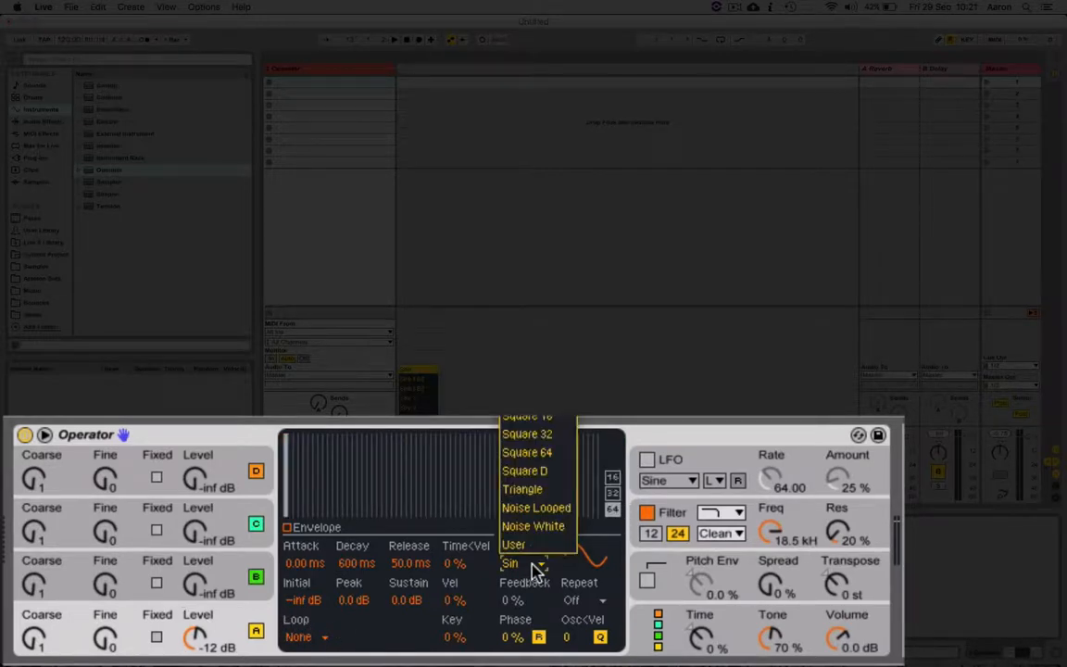
left_click(555, 478)
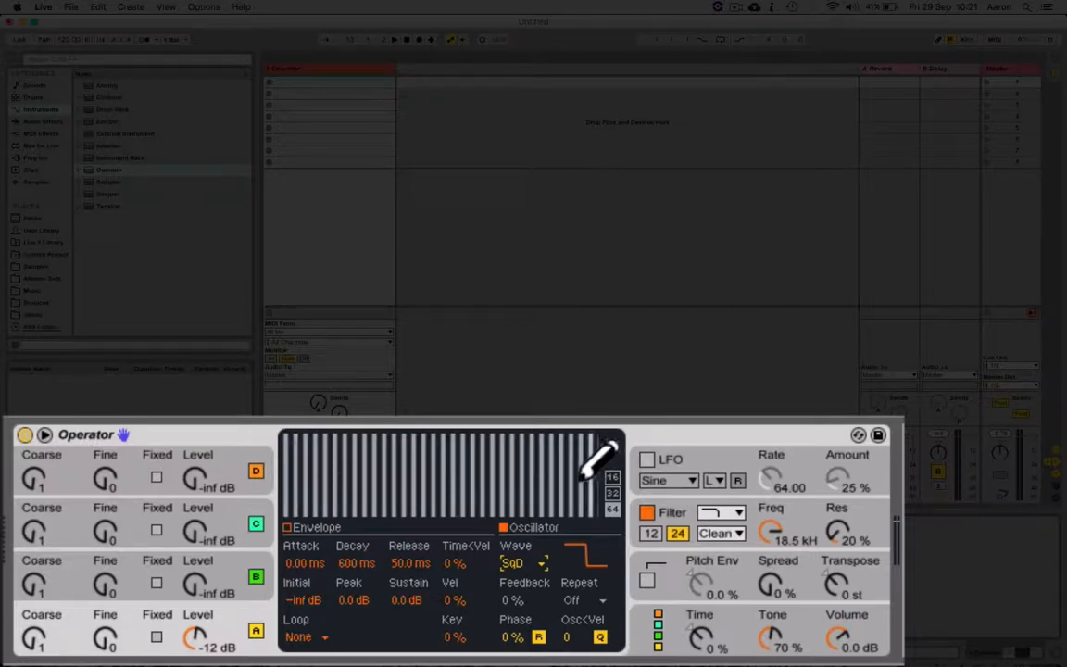
Step: Compare the Square 8 and Square 64 waveforms on oscillator A, and switch back to Square D
left_click(540, 564)
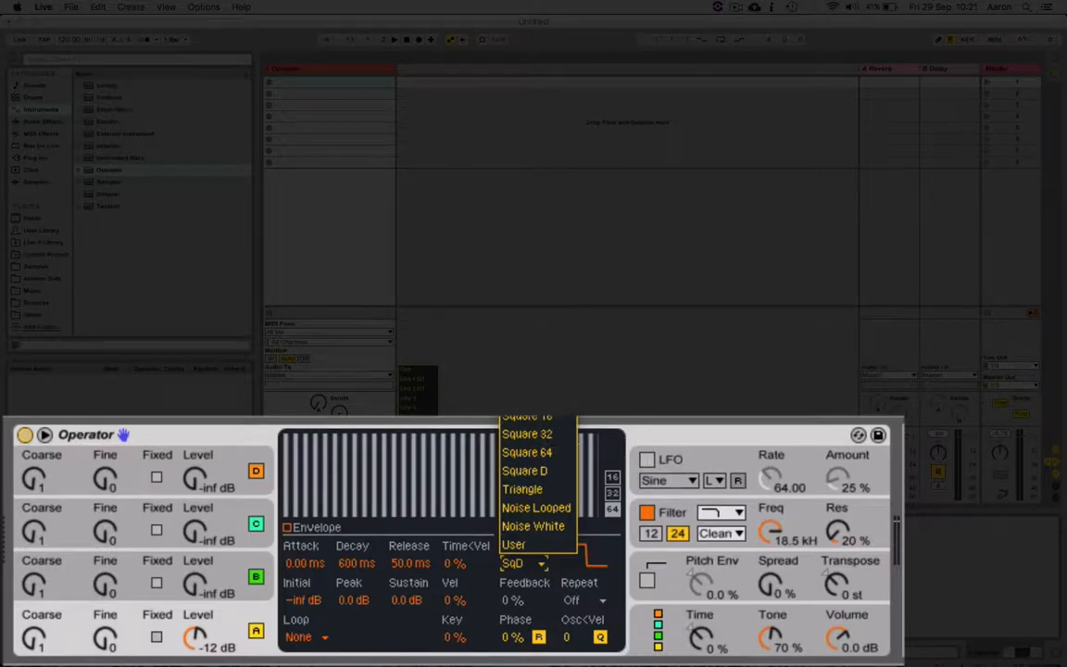
left_click(542, 417)
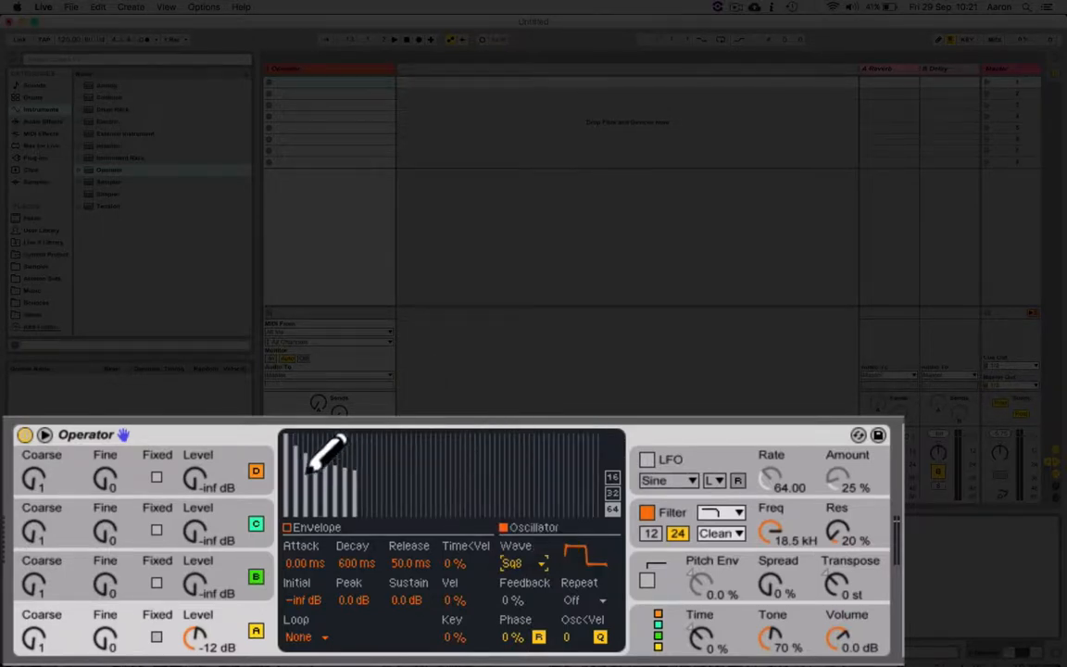
left_click(511, 563)
left_click(554, 454)
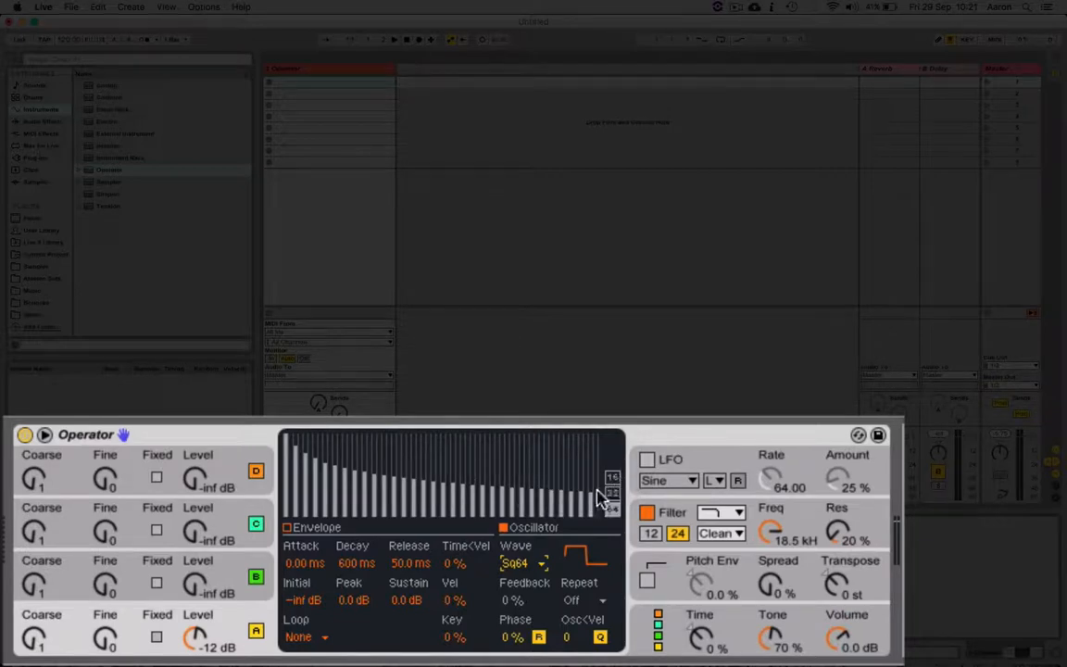
left_click(526, 568)
left_click(530, 472)
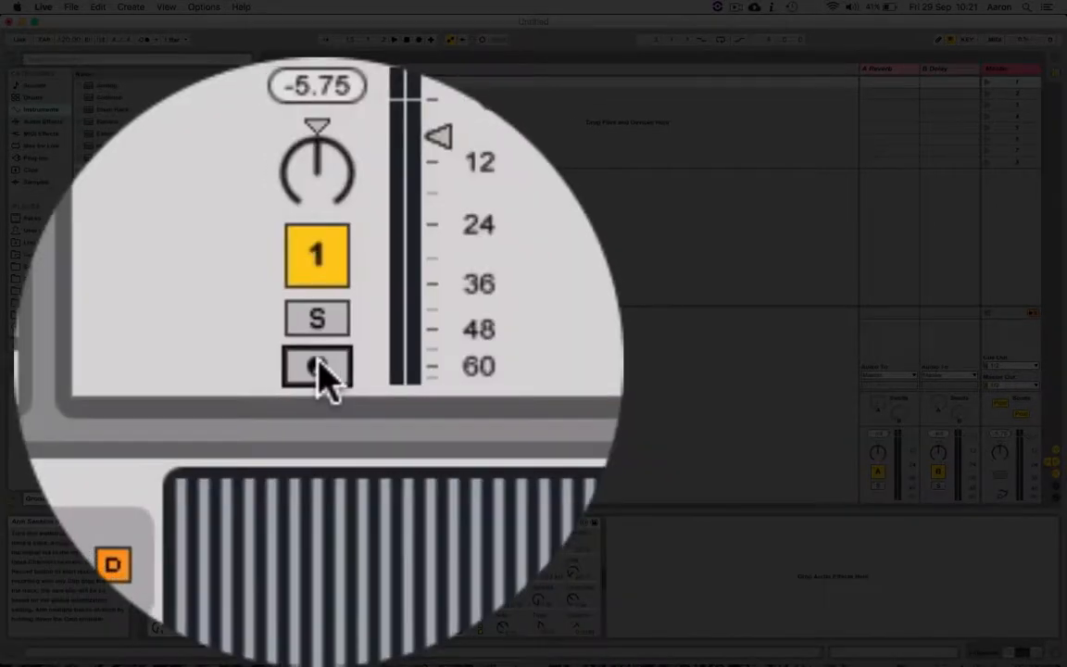
Step: Arm the Operator track for recording, and compare oscillator A's envelope and harmonics displays
left_click(318, 494)
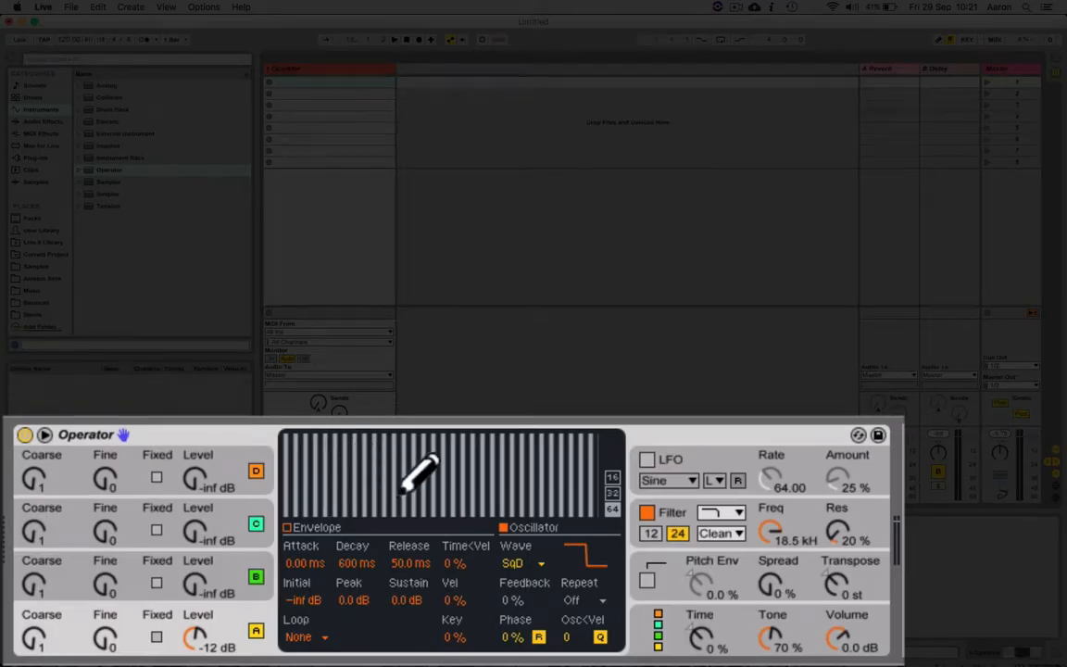
left_click(314, 533)
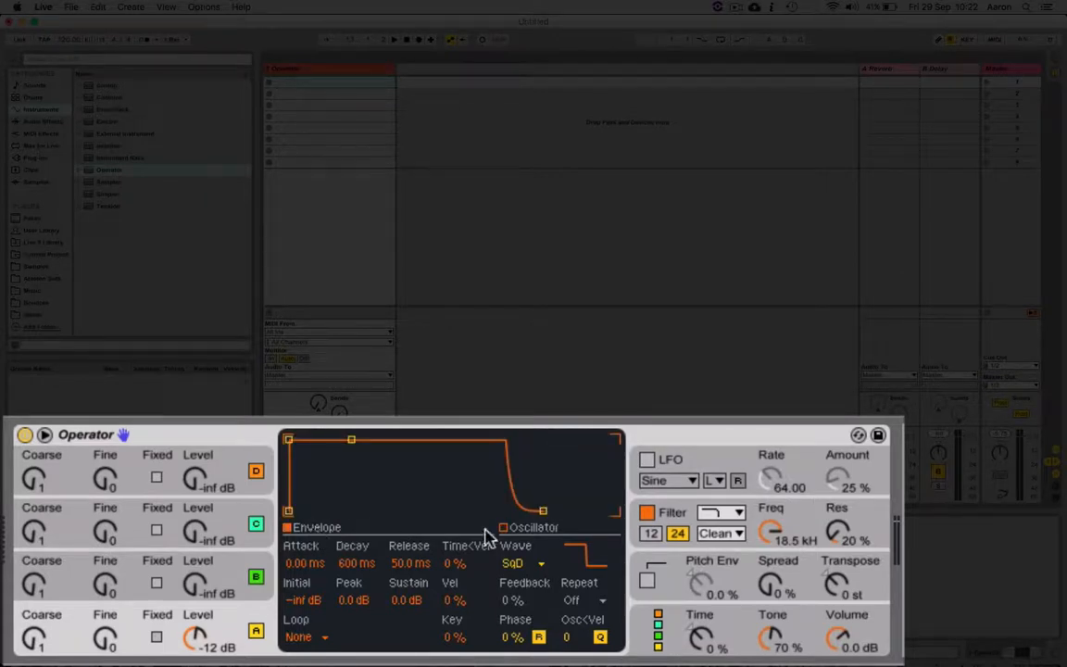
left_click(505, 531)
left_click(321, 531)
left_click(501, 526)
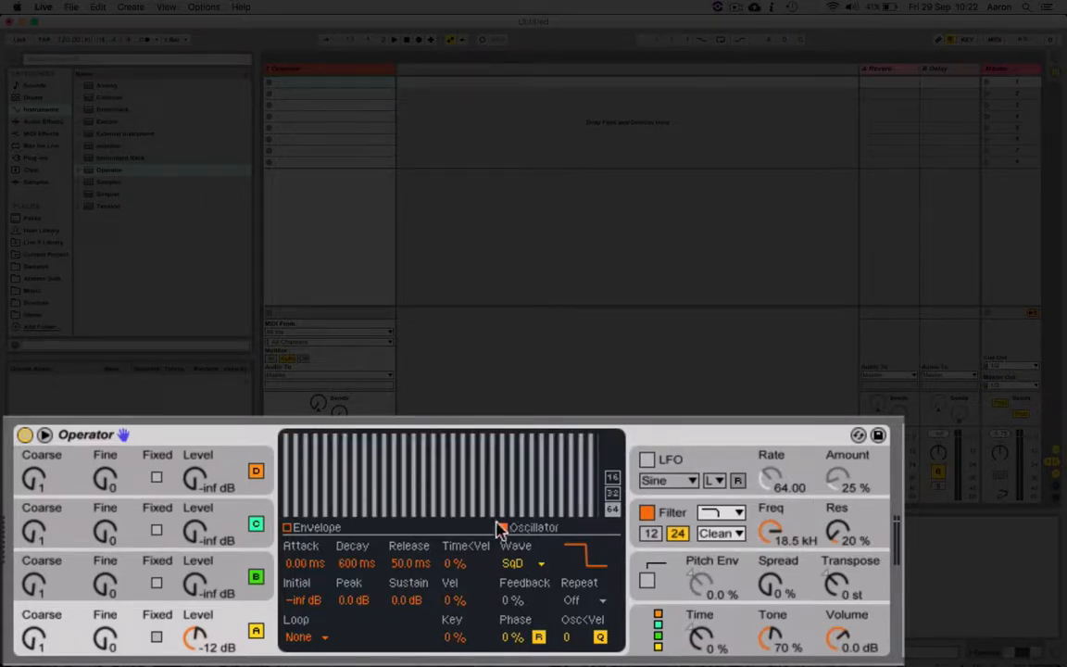
left_click(321, 529)
Step: Try the Saw D waveform on oscillator A, and return it to Square D
left_click(541, 563)
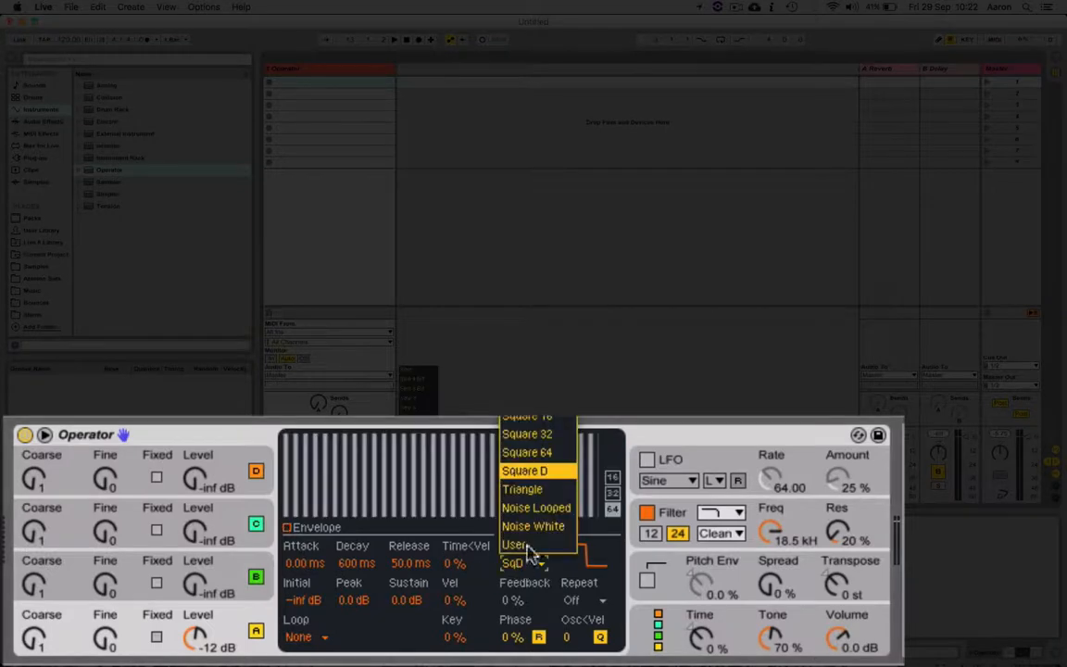
left_click(558, 476)
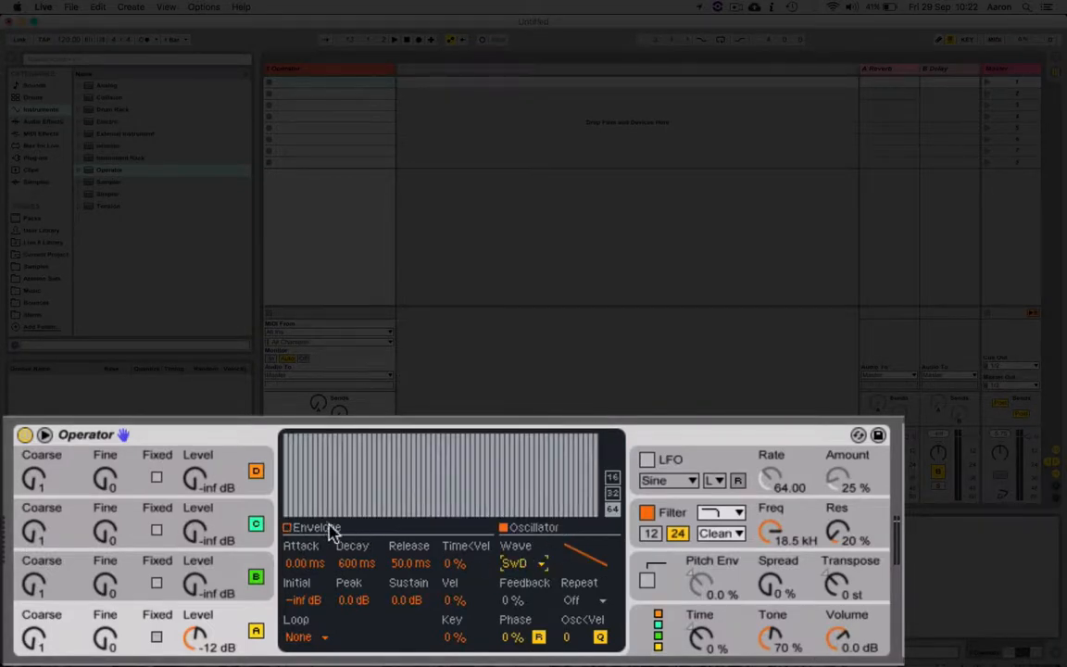
left_click(513, 563)
left_click(556, 473)
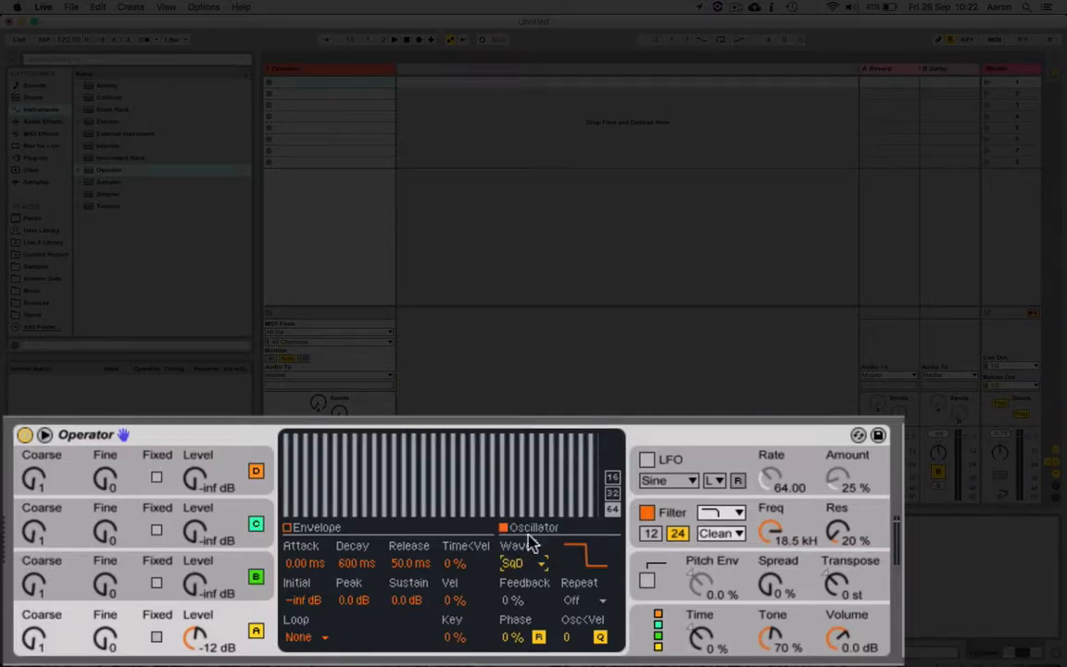
Step: Shape oscillator A's envelope with a sustain of -inf dB, a decay of 1.00 s and a release of 600 ms
left_click(313, 532)
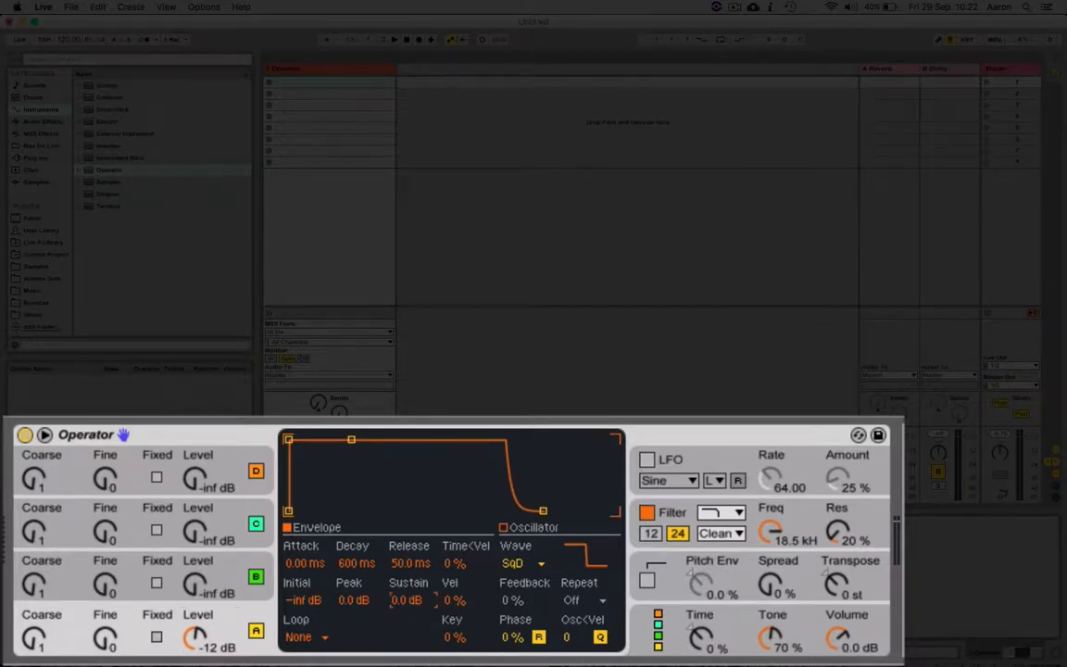
left_click_drag(408, 601, 408, 645)
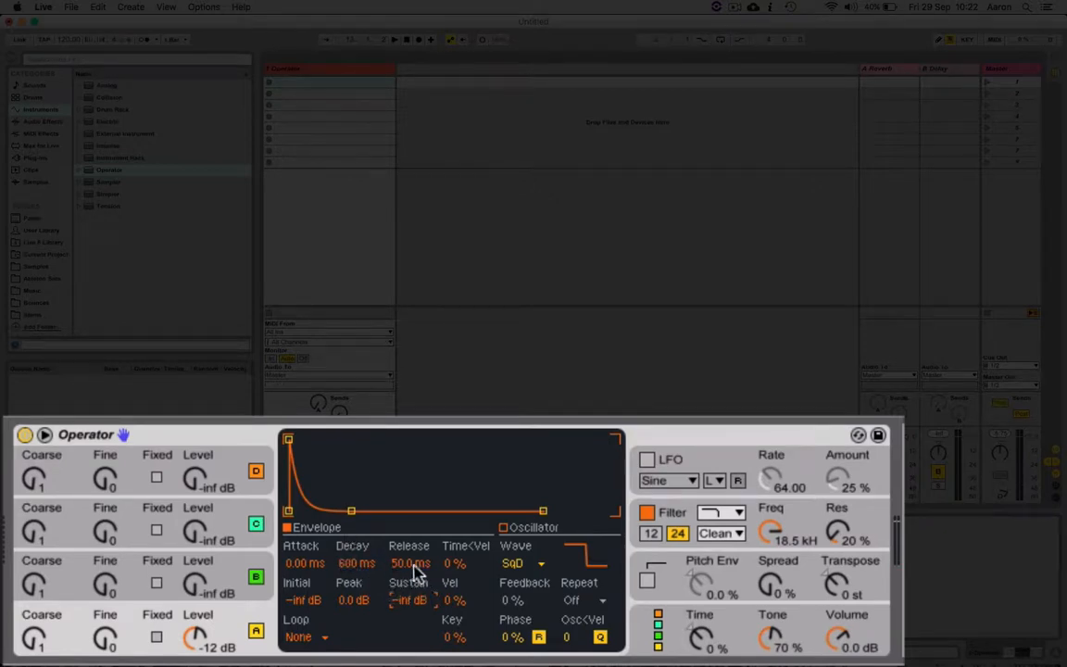
left_click(358, 567)
left_click_drag(381, 567, 357, 584)
key("Return")
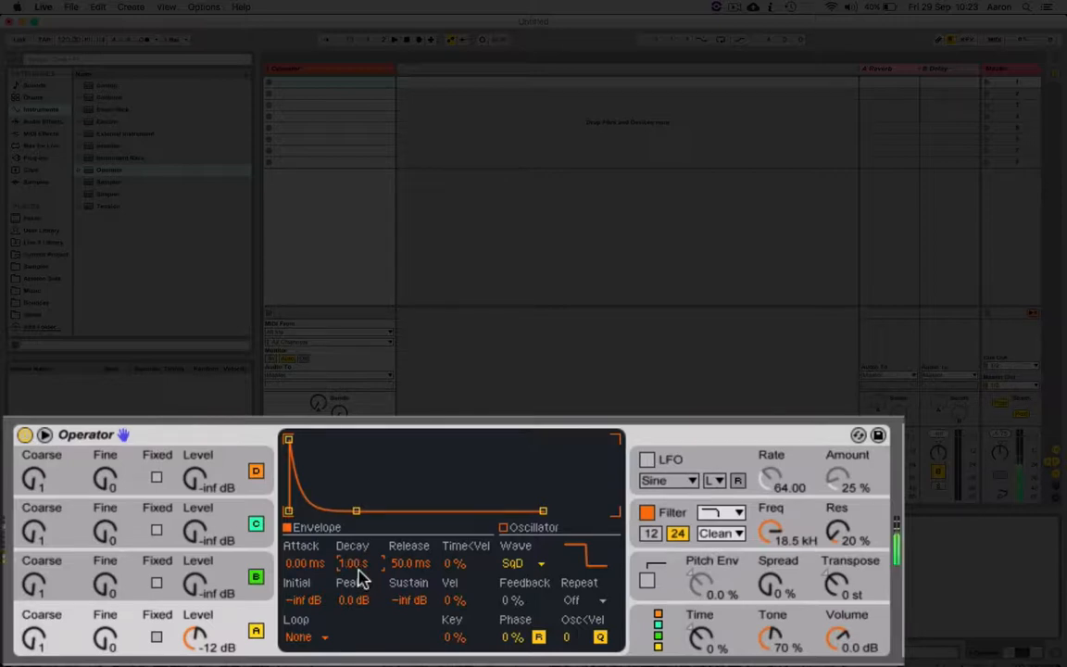
left_click(408, 565)
key("Return")
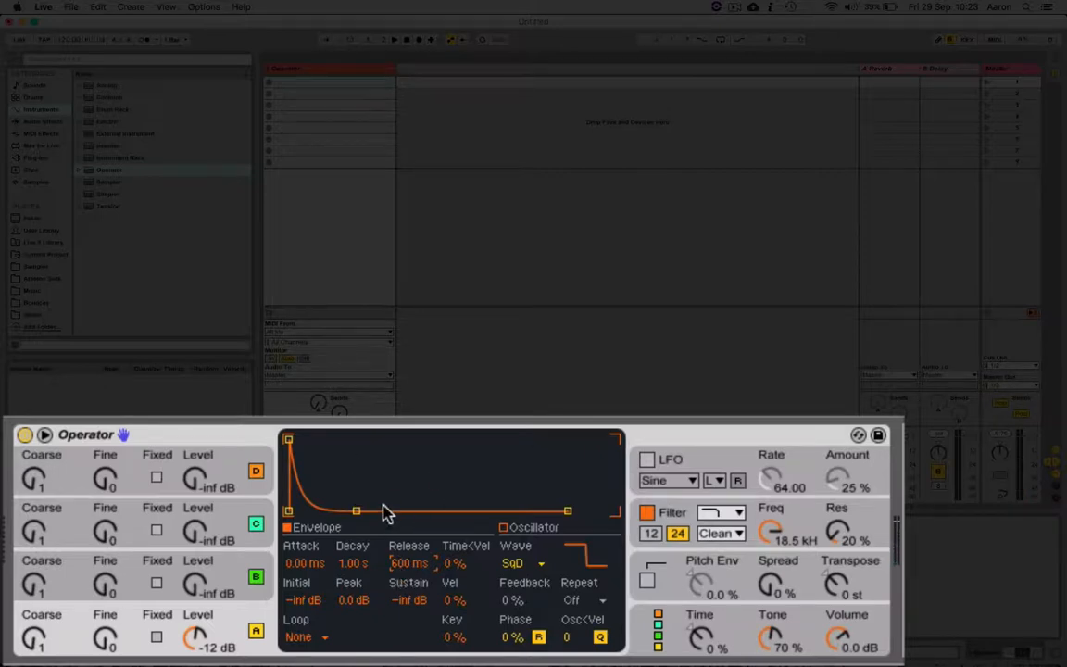
mouse_move(410, 601)
left_mouse_down()
mouse_move(410, 583)
mouse_move(409, 604)
left_mouse_up()
Step: Try the high-pass filter type with the cutoff frequency lowered to 4.67 kHz, and switch to the band-pass type
left_click(673, 515)
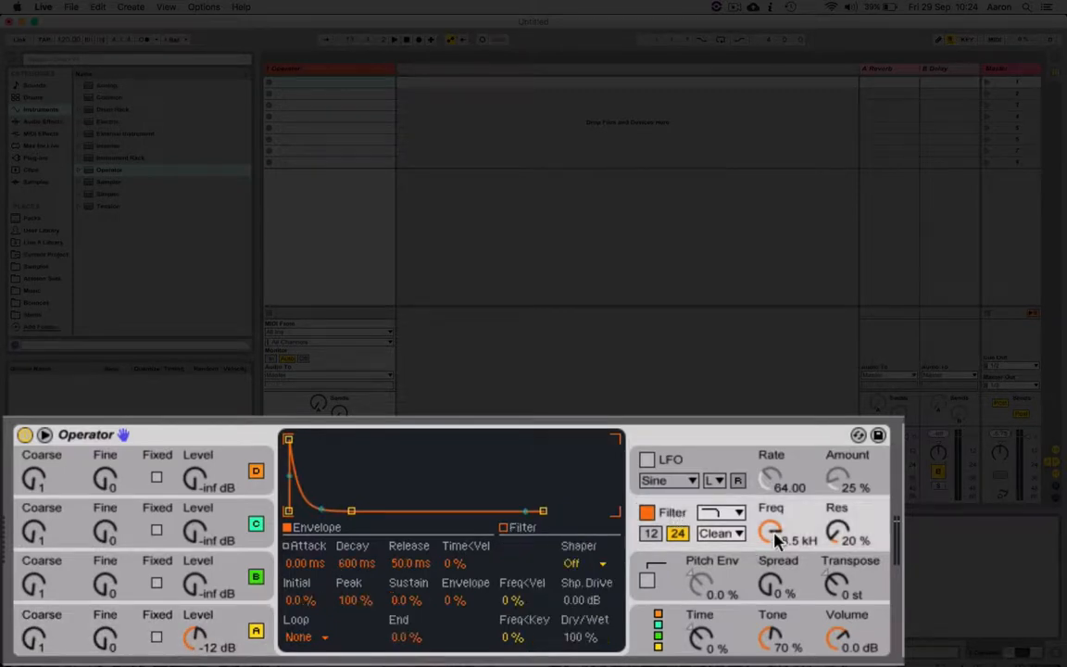
left_click(730, 517)
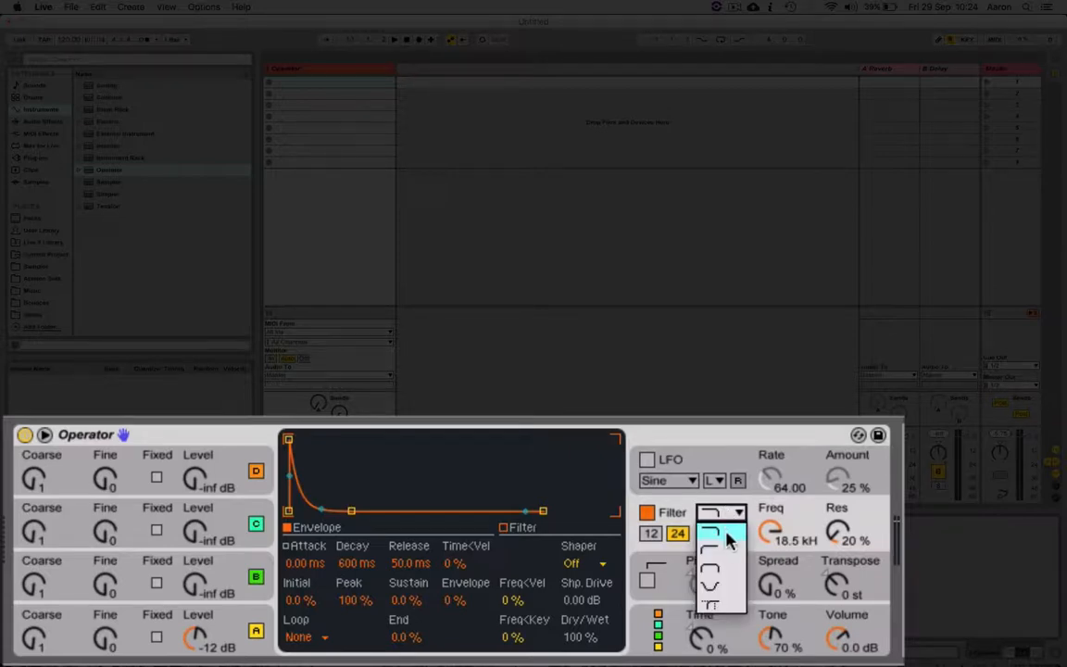
left_click(719, 539)
left_click_drag(767, 531, 768, 563)
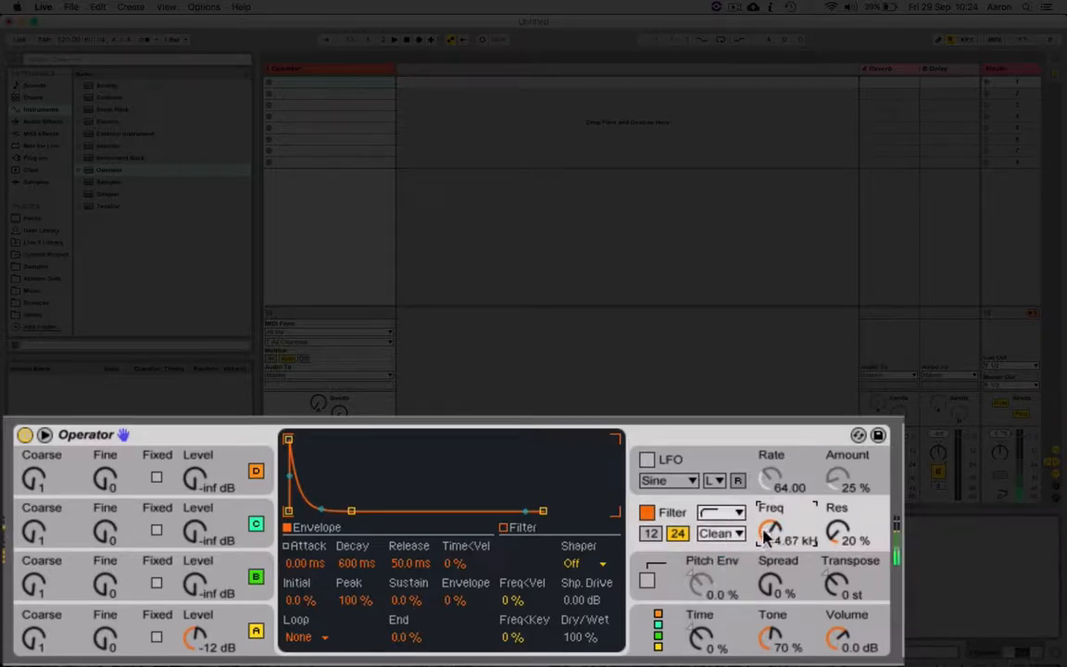
left_click(727, 517)
left_click(719, 554)
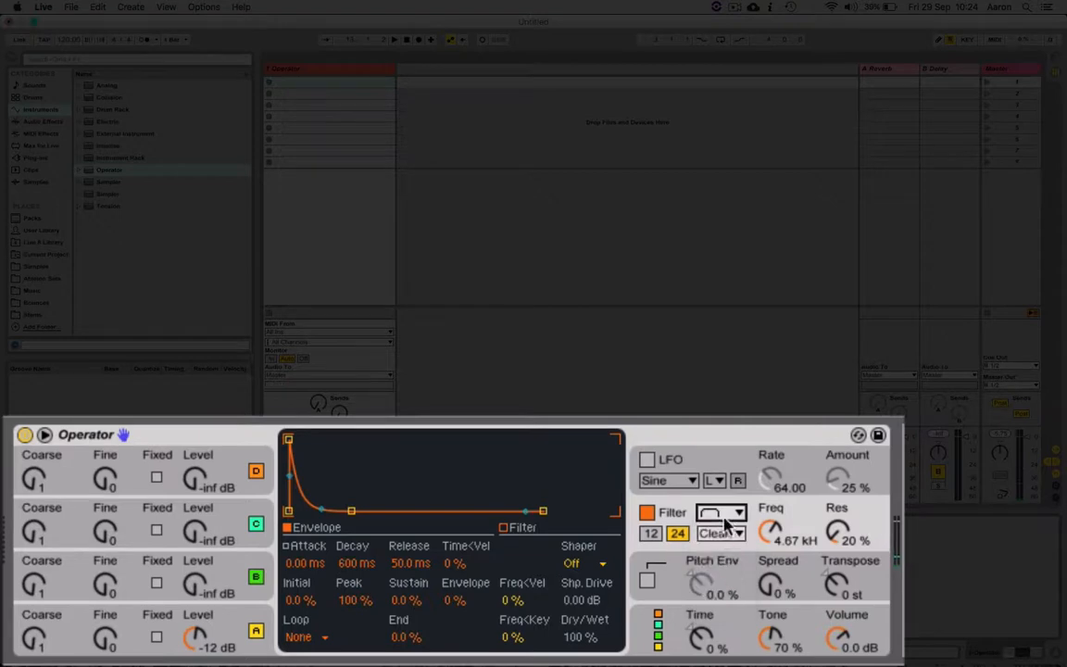
Step: Set the filter type to low-pass and lower its cutoff frequency to about 283 Hz
left_click(727, 517)
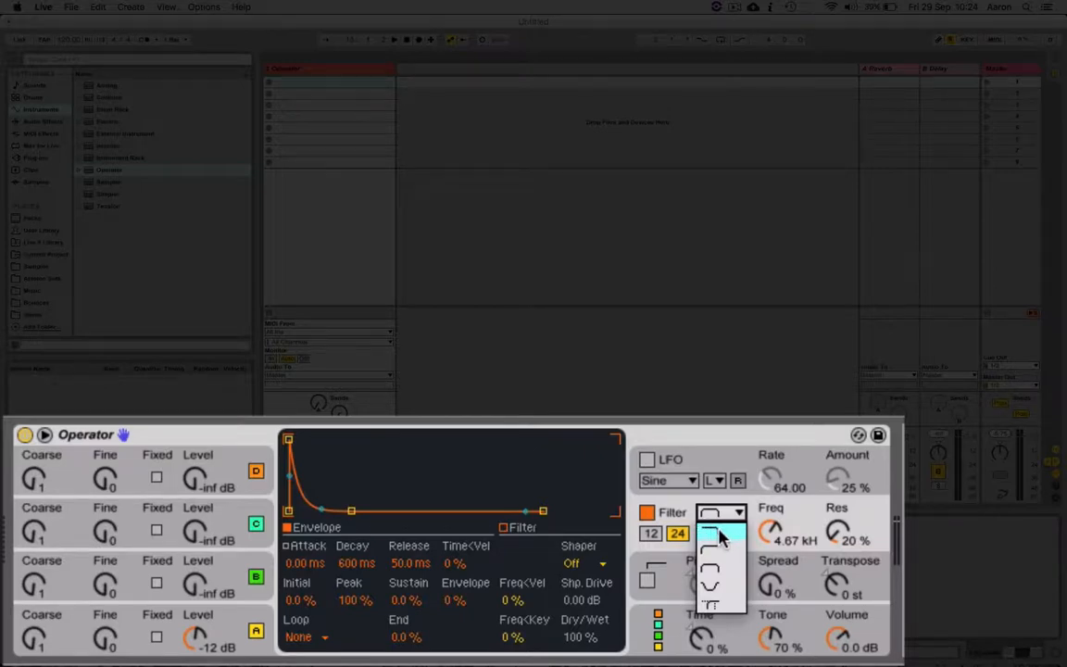
left_click(720, 535)
left_click_drag(767, 534, 767, 604)
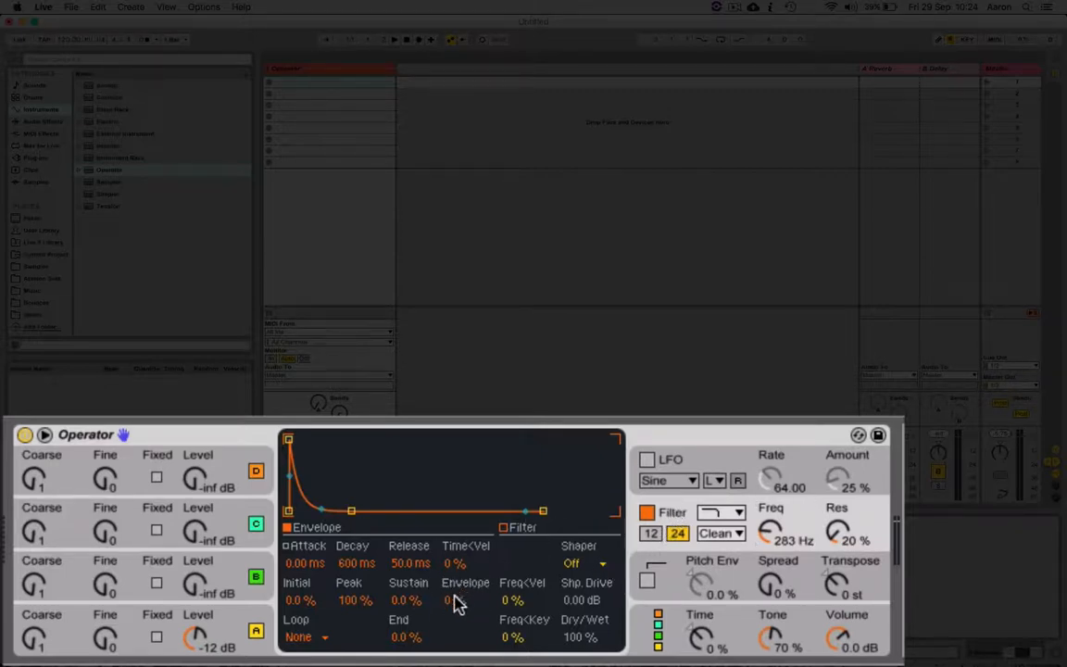
Step: Raise the filter's envelope amount to 70 %, and sweep the cutoff frequency up to 1.96 kHz and down to 92.1 Hz
left_click_drag(458, 604, 458, 598)
left_click_drag(458, 601, 458, 595)
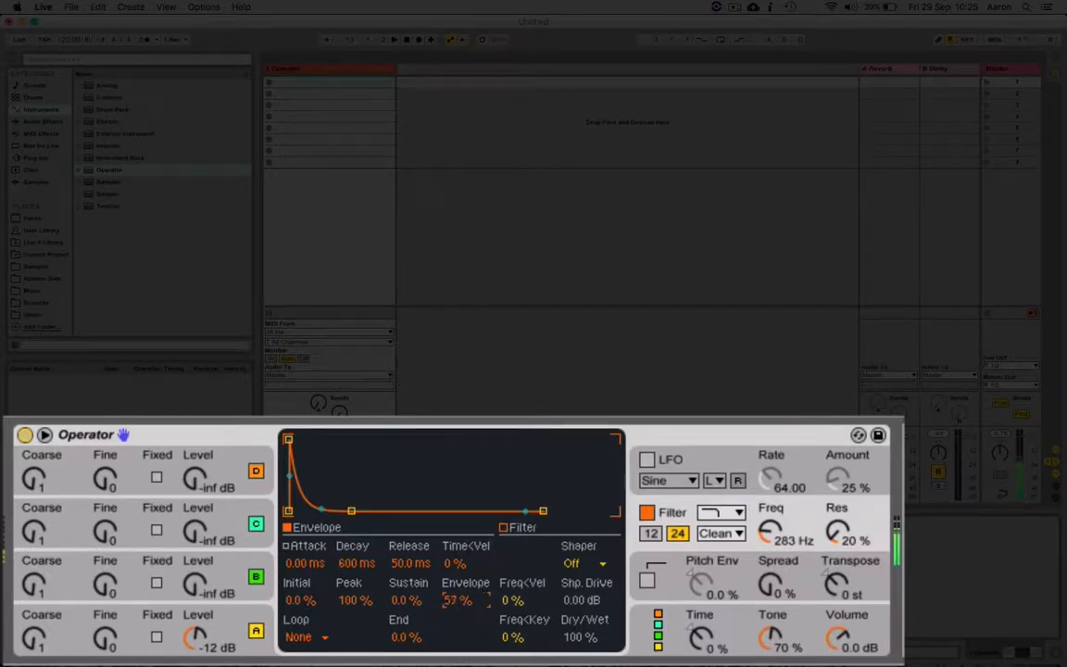
mouse_move(458, 601)
left_mouse_down()
mouse_move(458, 591)
mouse_move(455, 601)
left_mouse_up()
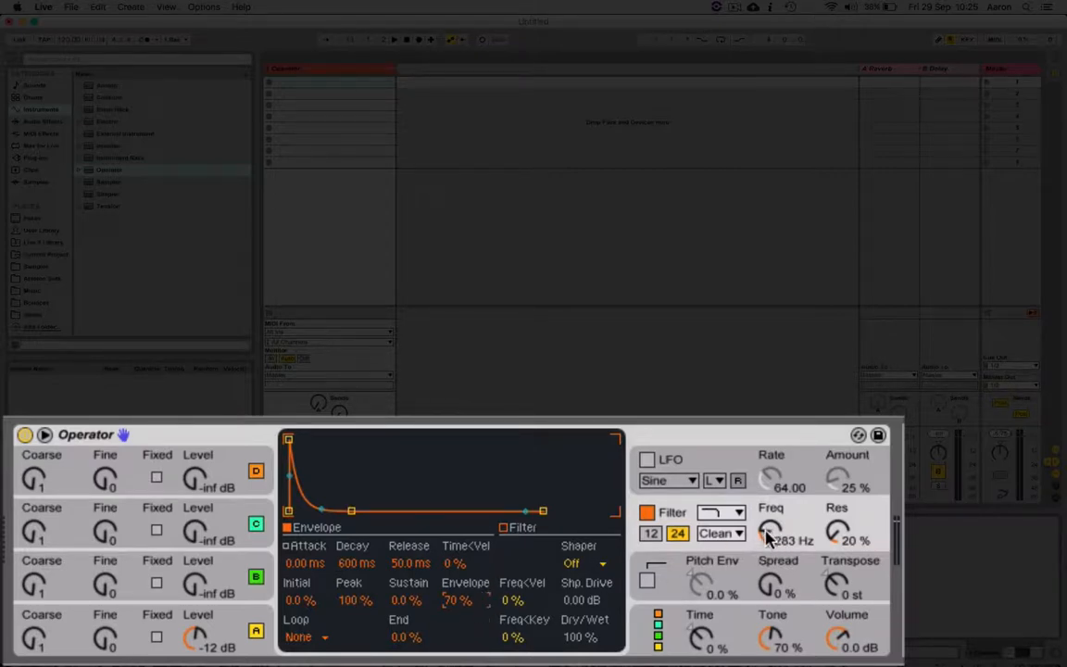
left_click_drag(768, 538, 768, 491)
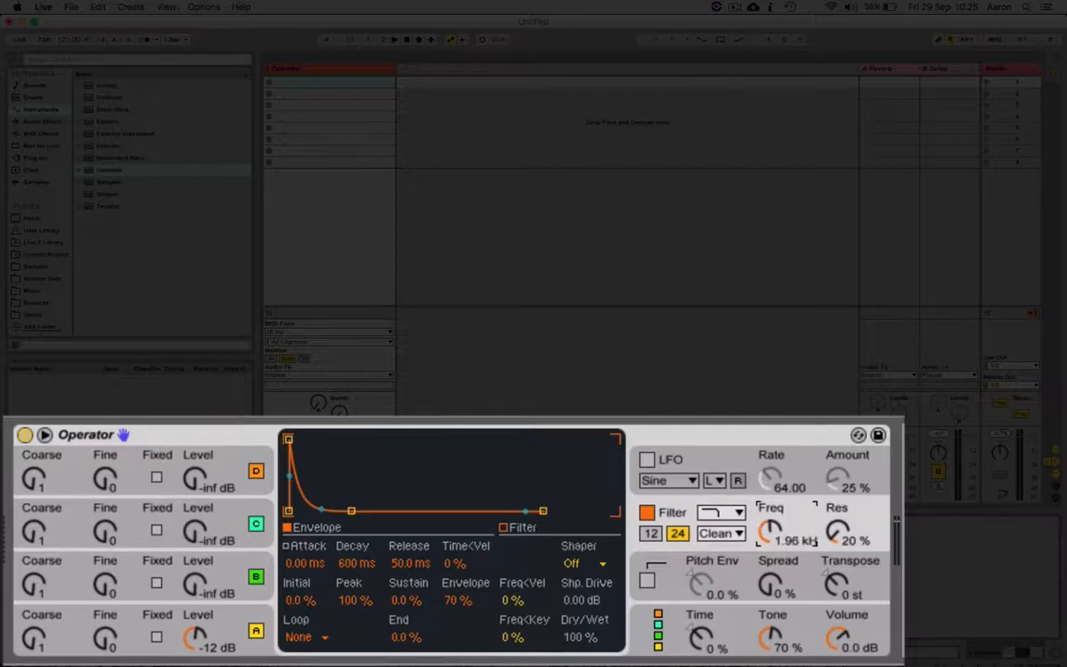
left_click_drag(768, 486, 768, 549)
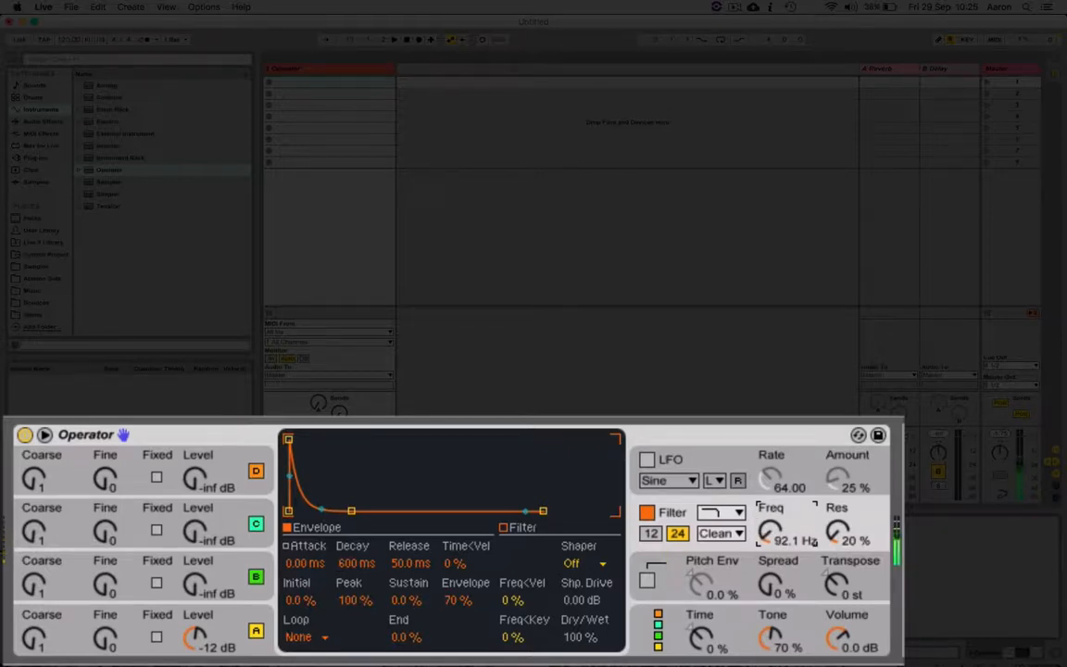
Step: Set the filter's resonance to 60 % and its cutoff frequency to 100 Hz
left_click(845, 523)
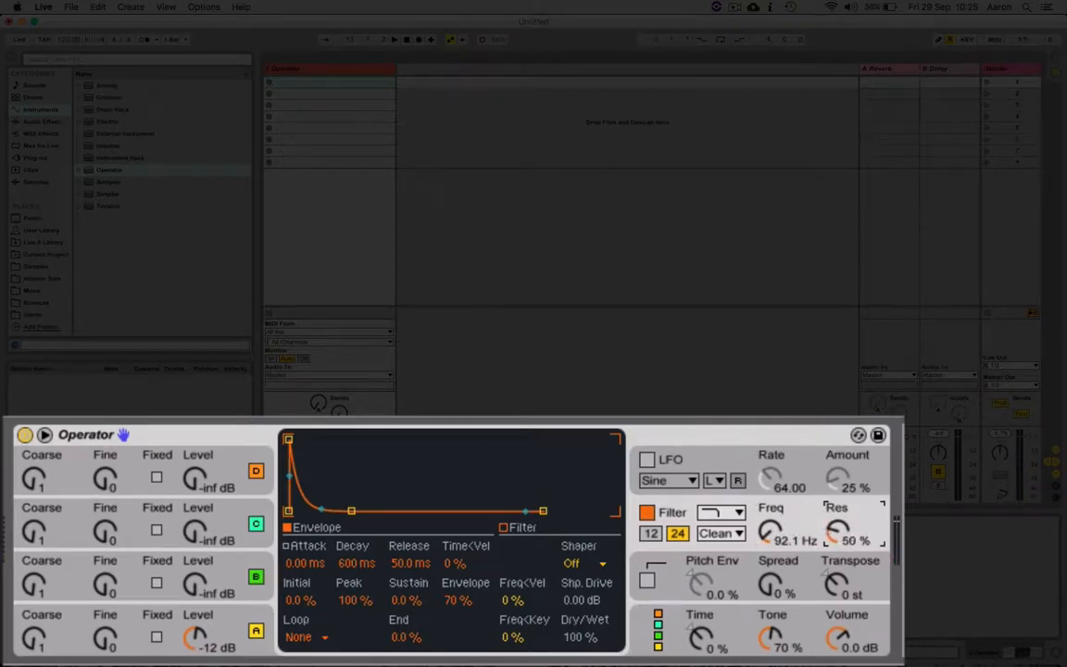
left_click_drag(845, 523, 845, 513)
left_click_drag(843, 538, 843, 544)
left_click(677, 514)
left_click(771, 534)
type("100")
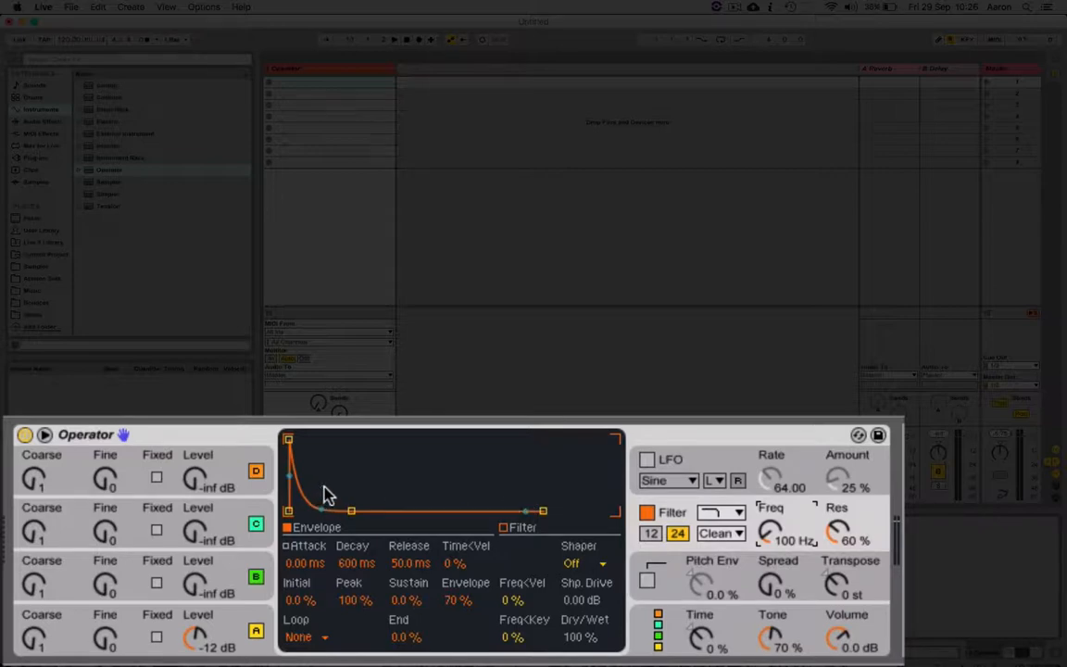
left_click(227, 616)
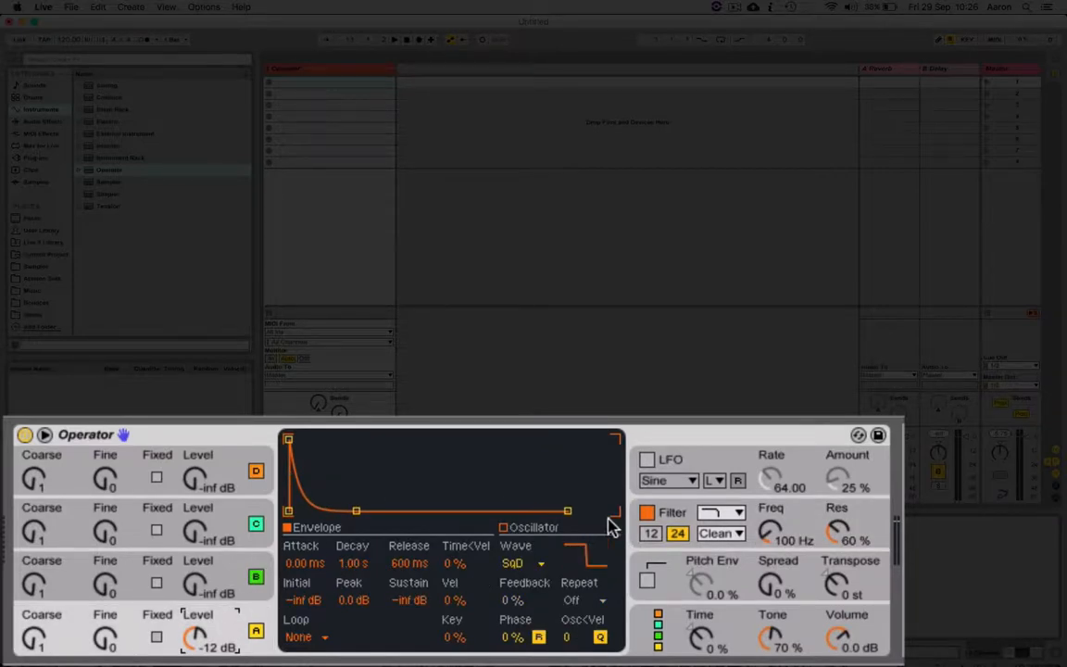
Step: Compare the filter envelope's attack, decay and release settings with those of oscillator A's envelope
left_click(672, 511)
left_click(227, 619)
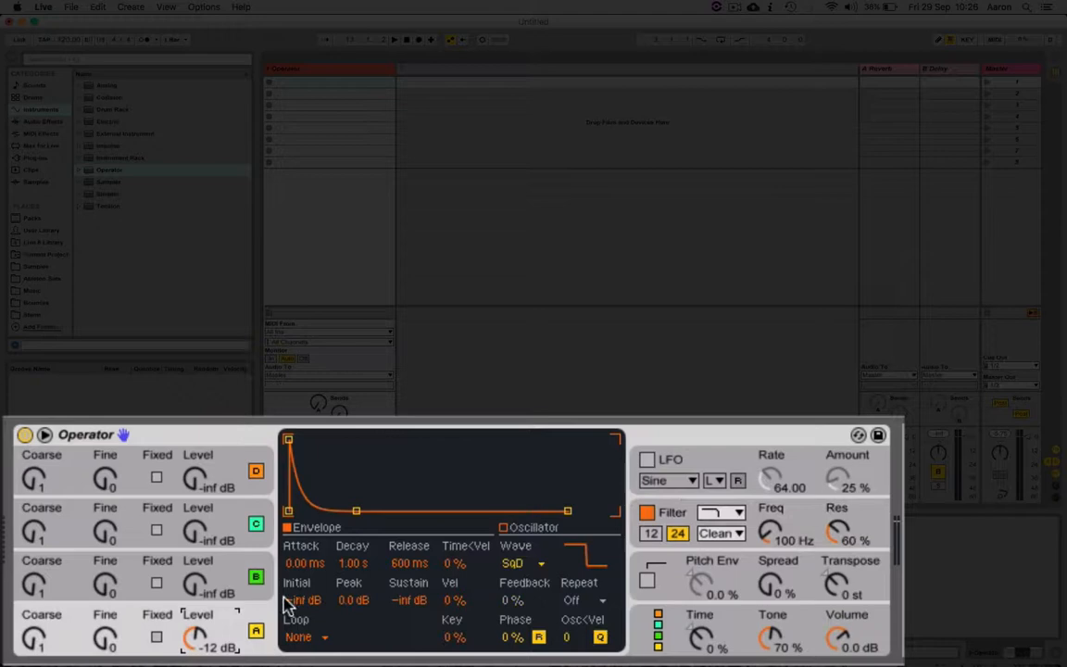
left_click(673, 512)
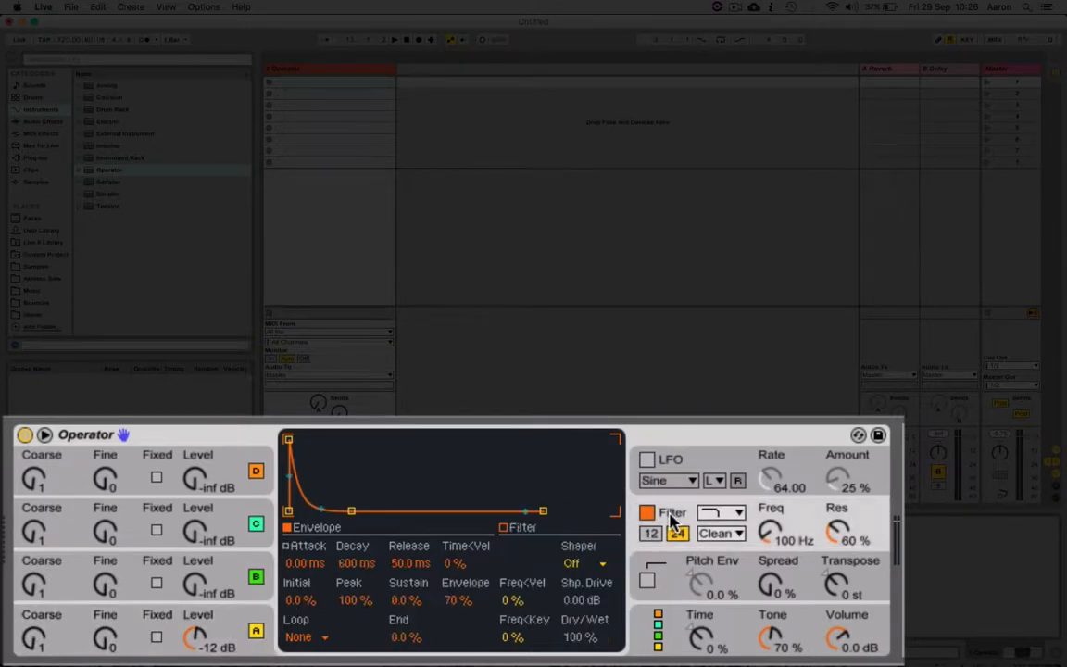
left_click(223, 616)
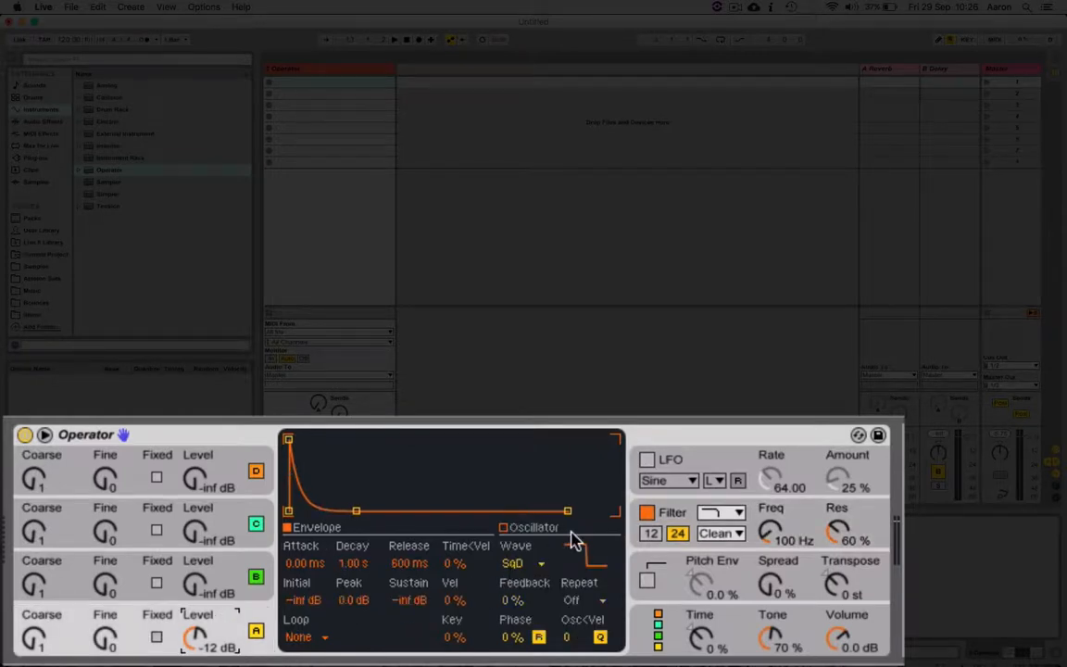
left_click(673, 512)
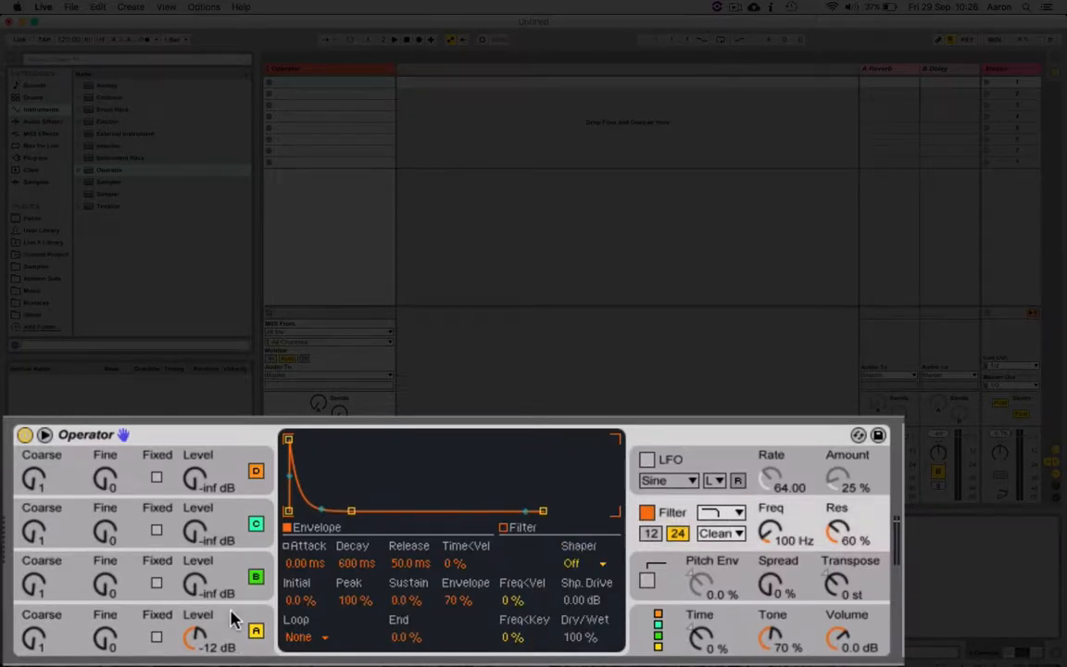
left_click(157, 616)
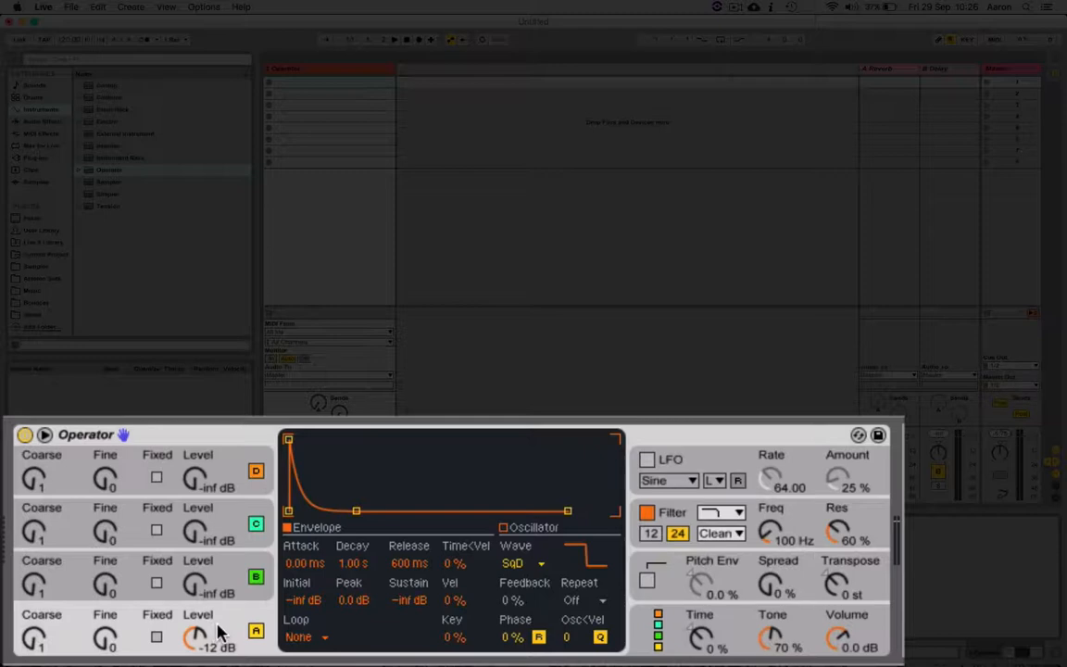
left_click(674, 517)
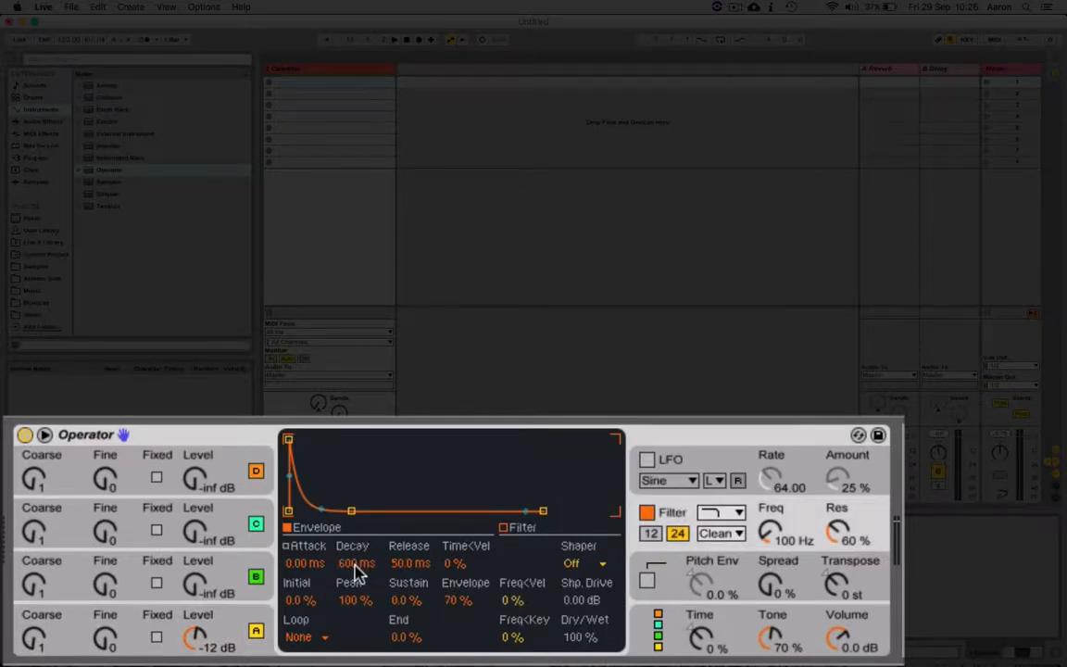
Step: Match the filter envelope to oscillator A's by setting its decay to 1.00 s and its release to 600 ms
left_click(230, 613)
left_click(669, 512)
key("Return")
left_click(410, 563)
left_click(229, 617)
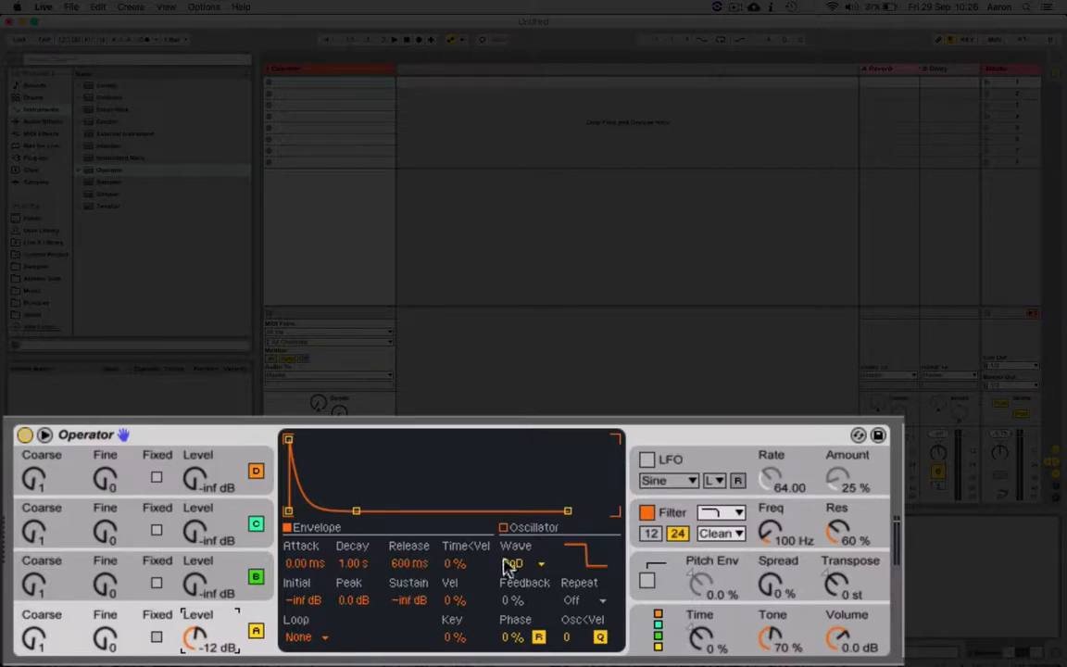
left_click(666, 520)
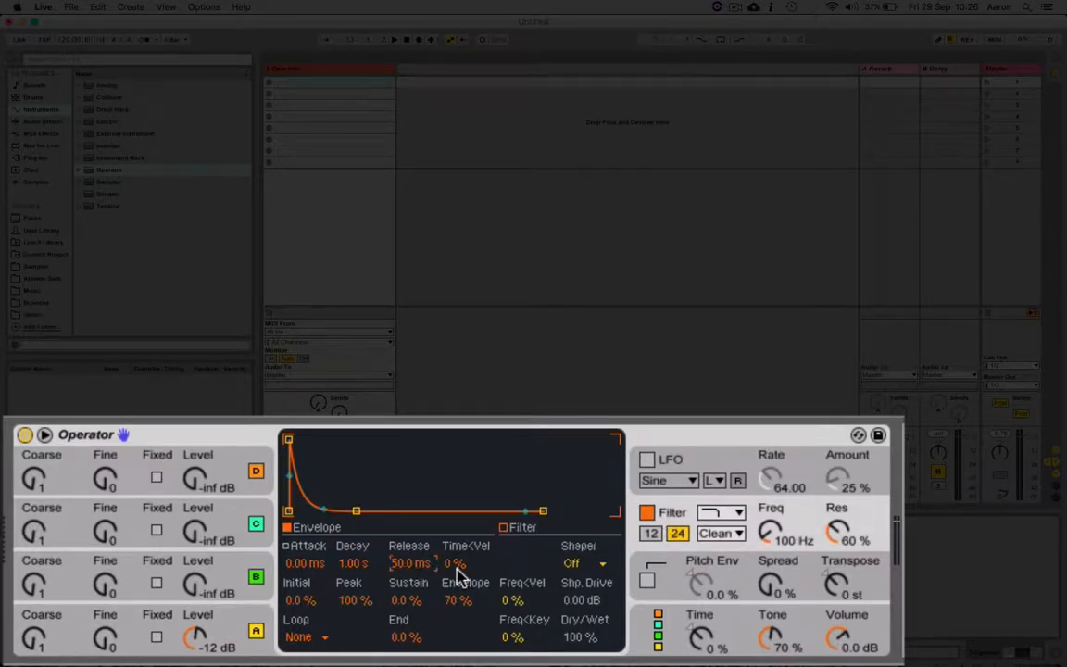
type("600")
key("Return")
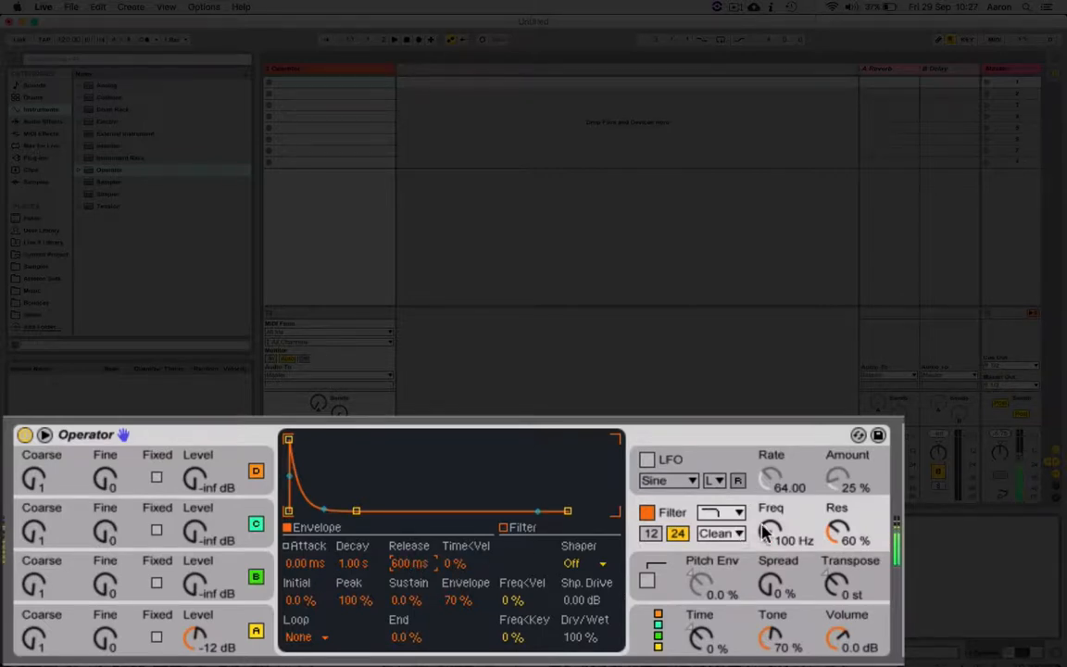
Step: Raise the filter's cutoff frequency to 113 Hz and compare oscillator A's envelope with the filter envelope
mouse_move(767, 532)
left_mouse_down()
mouse_move(767, 505)
mouse_move(767, 523)
left_mouse_up()
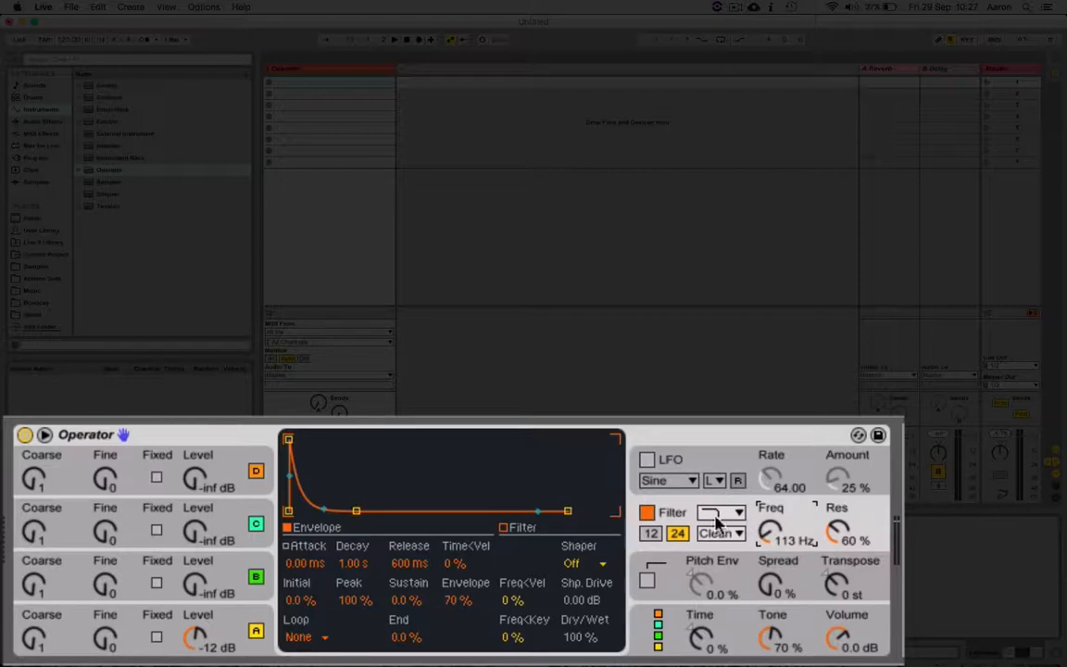
left_click(229, 622)
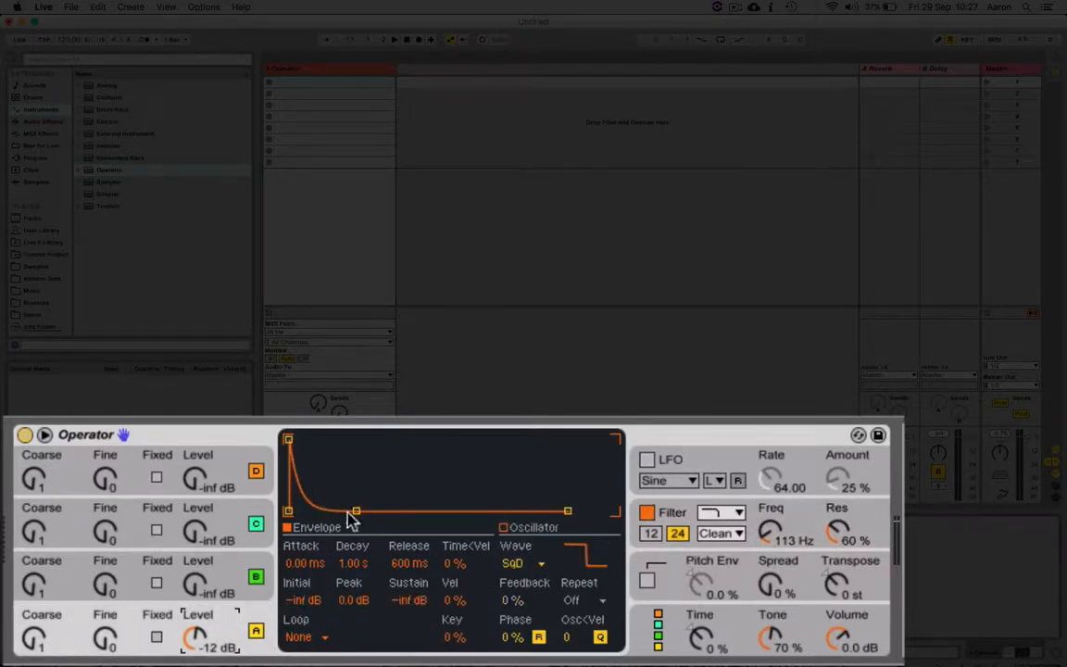
left_click(675, 512)
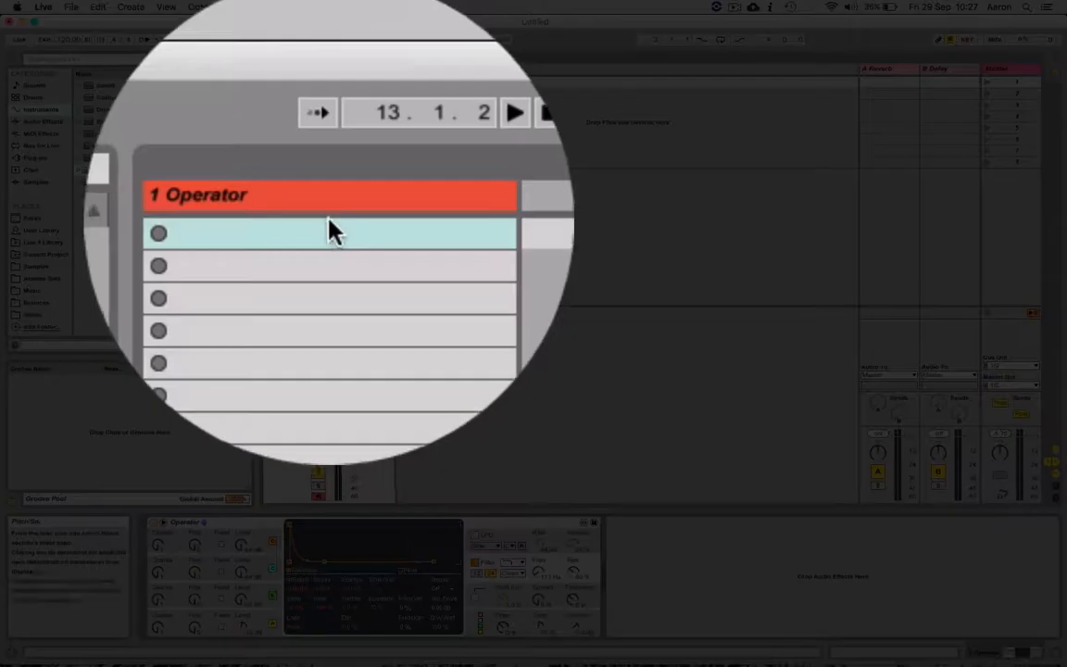
Step: Create a MIDI clip in the Operator track's first slot and place a sixteenth note at its start, transposed down an octave to C2
double_click(330, 83)
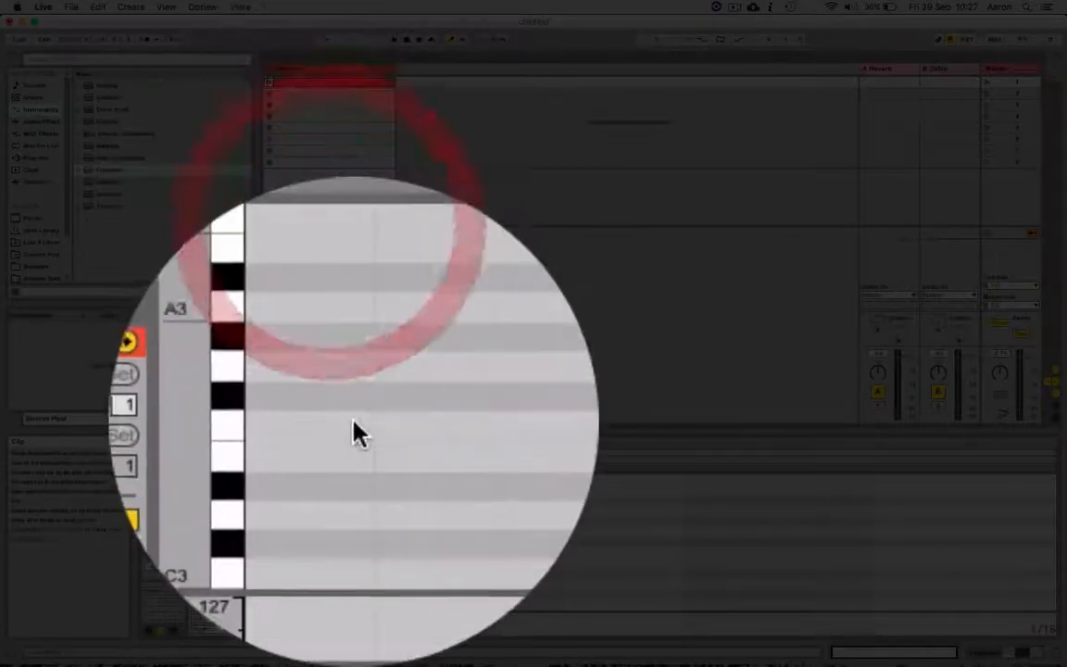
double_click(341, 494)
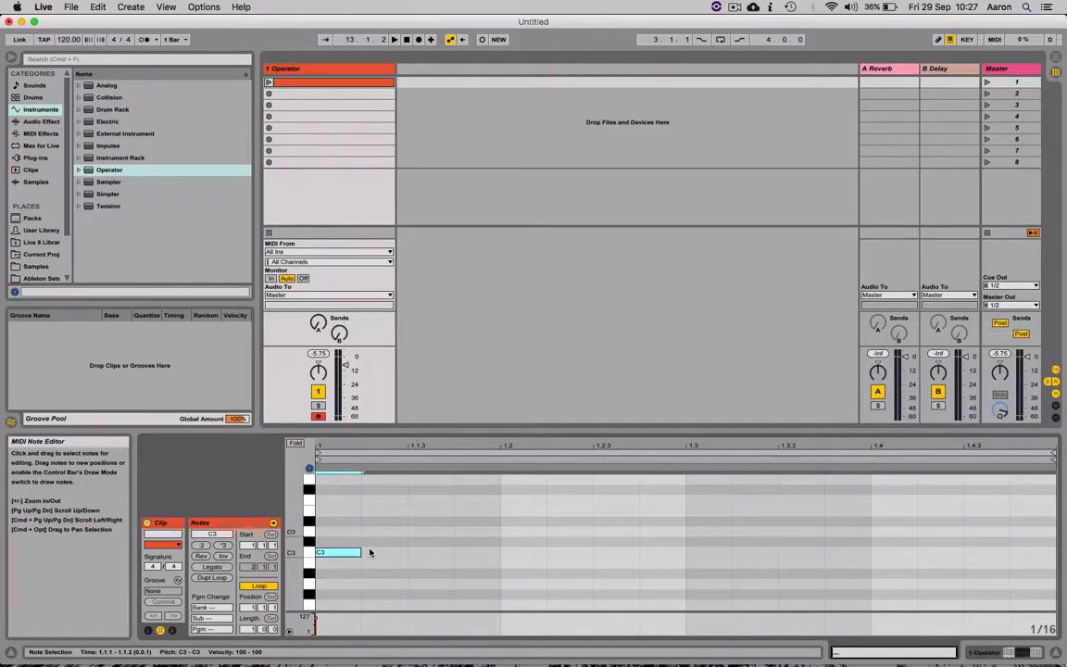
scroll(370, 553, "down", 2)
key("shift+Down")
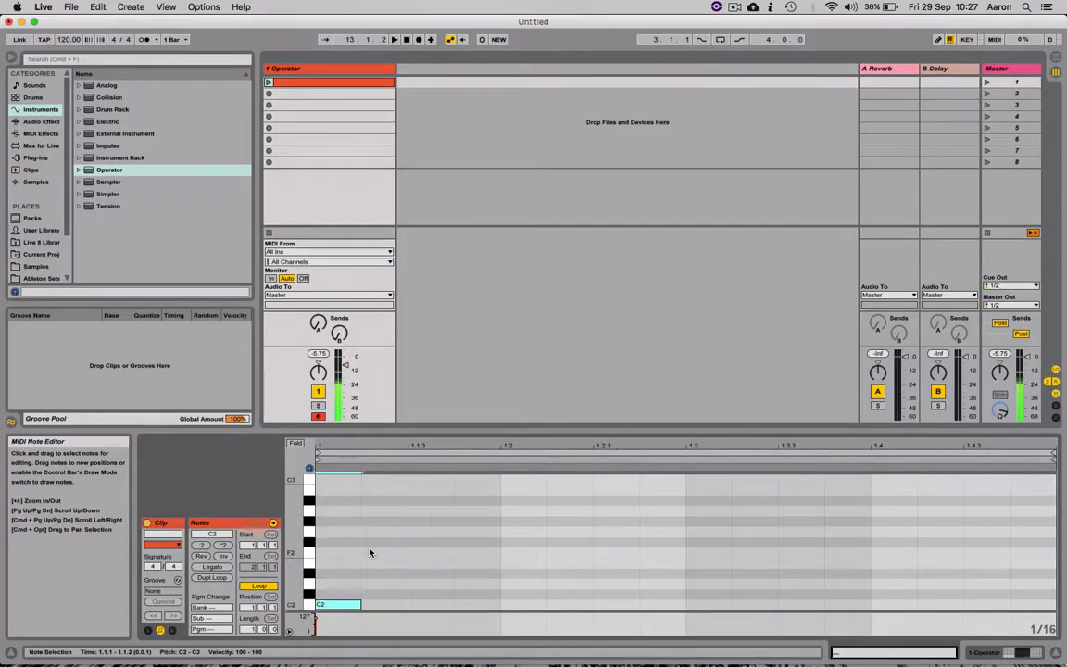
scroll(370, 547, "down", 4)
scroll(370, 548, "down", 2)
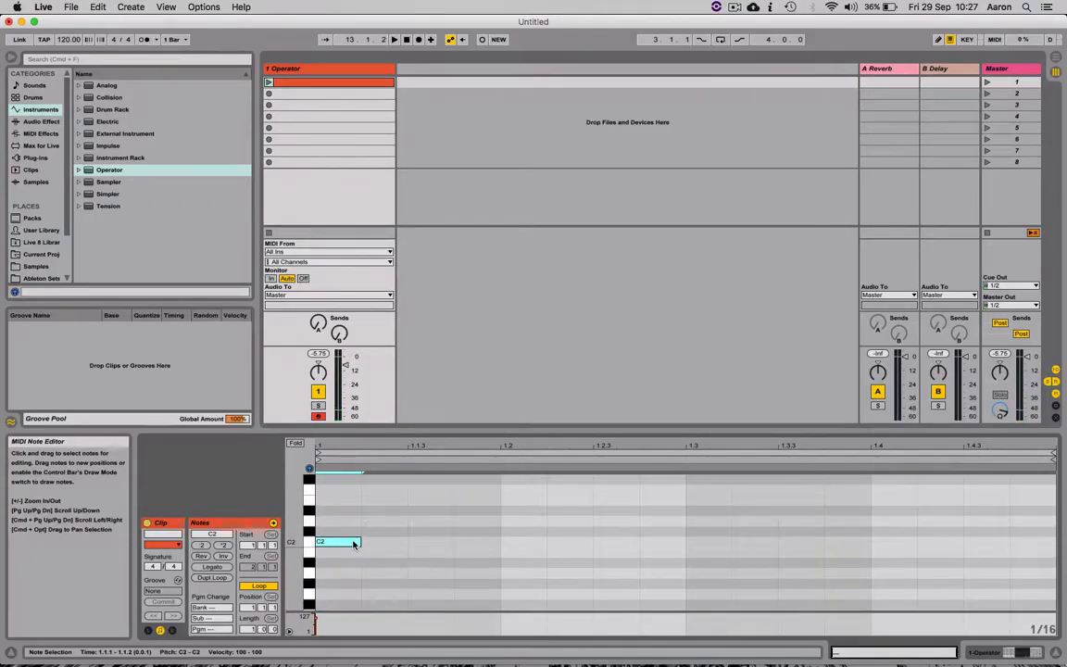
Step: Add a sixteenth note on G#1 at the clip's second sixteenth and one on C1 at the third
double_click(398, 572)
key("Down")
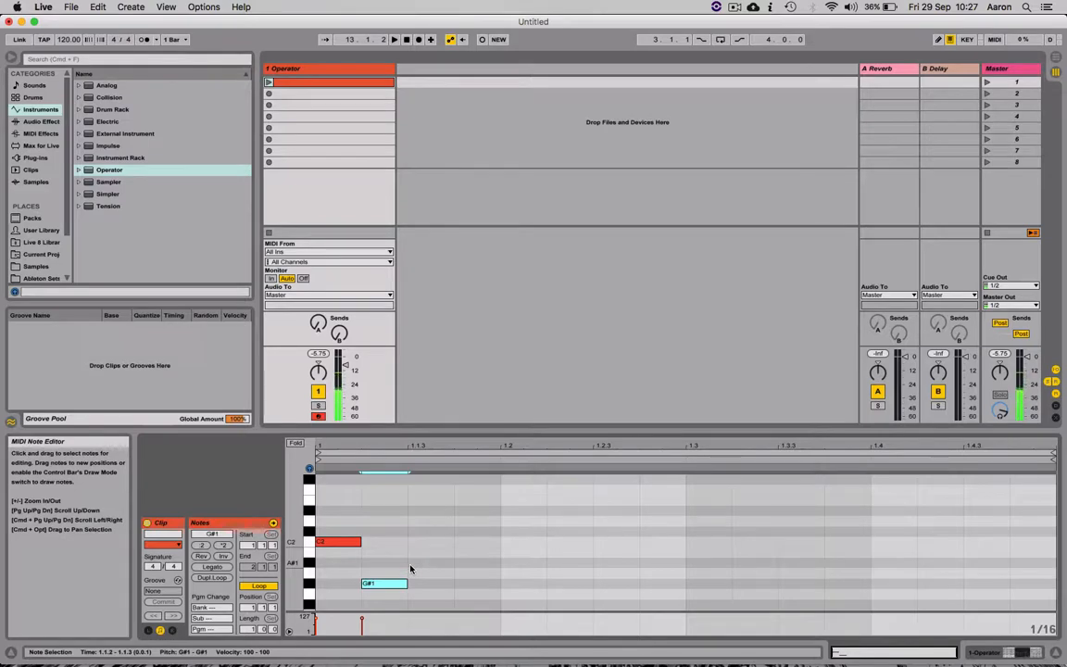
scroll(426, 567, "down", 2)
scroll(429, 593, "down", 2)
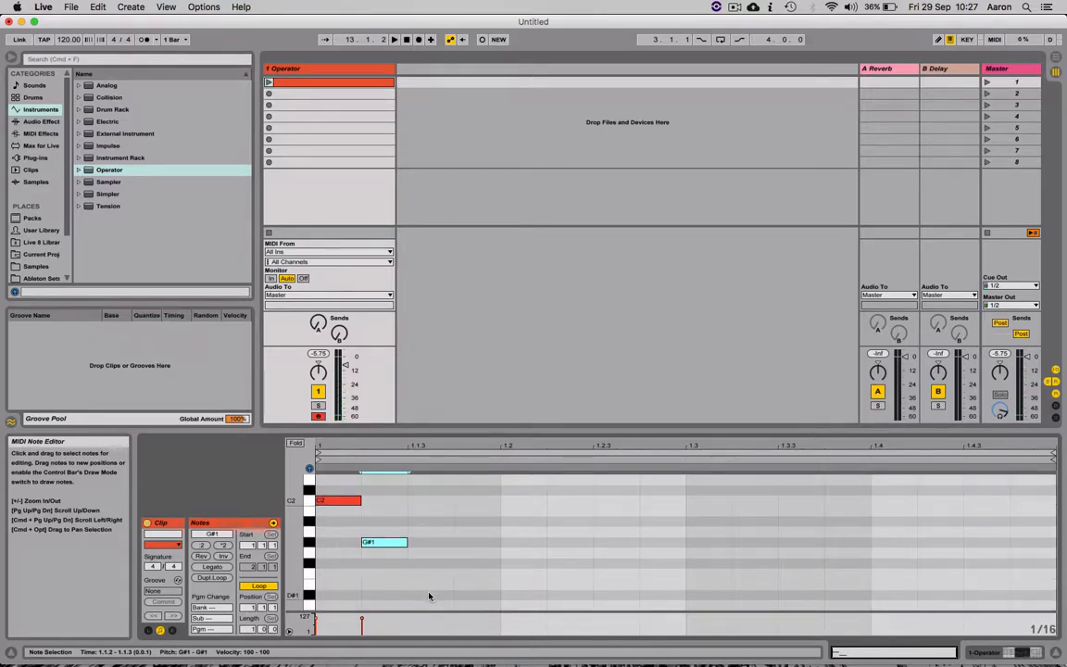
double_click(429, 595)
key("Down")
key("Down")
key("Down")
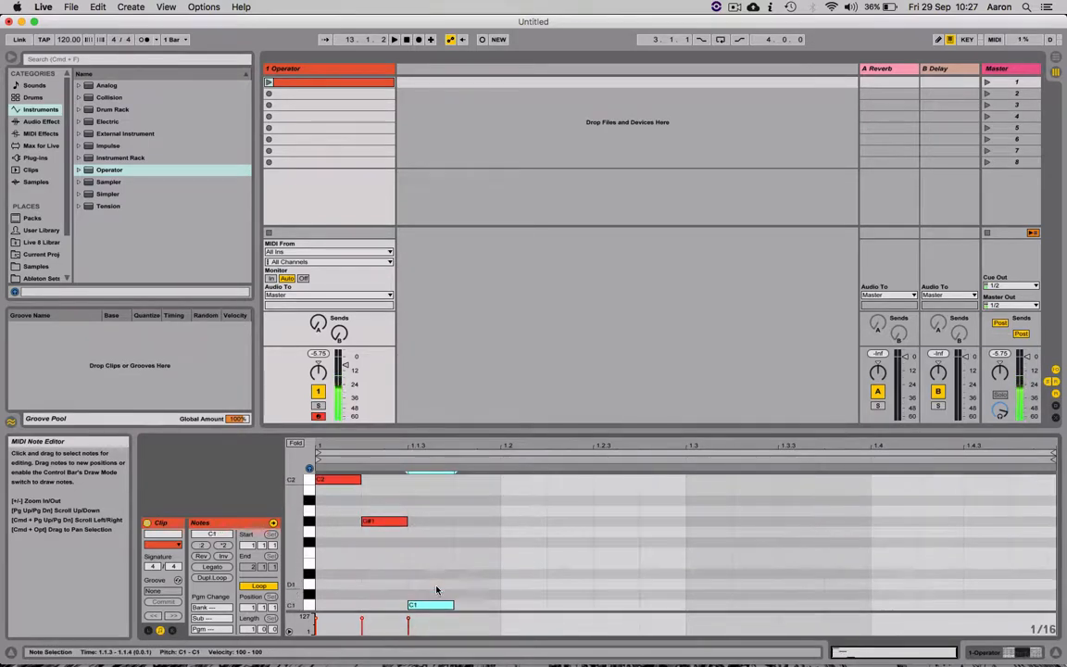
Step: Launch the clip to hear the pattern, and raise its third note to E1
left_click(270, 85)
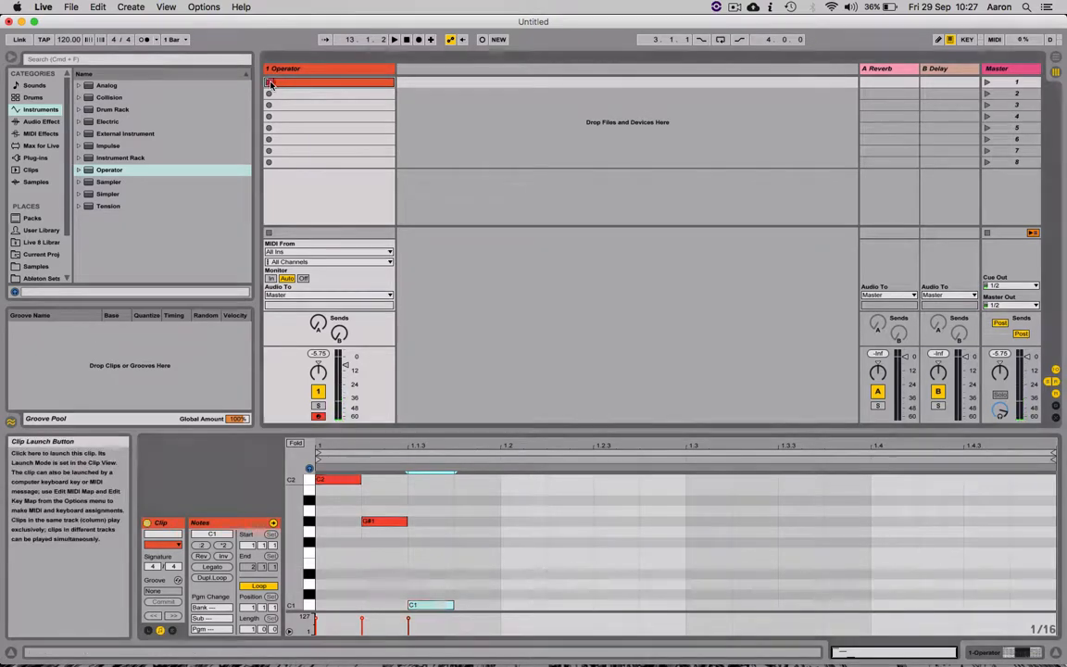
left_click(270, 84)
left_click(437, 605)
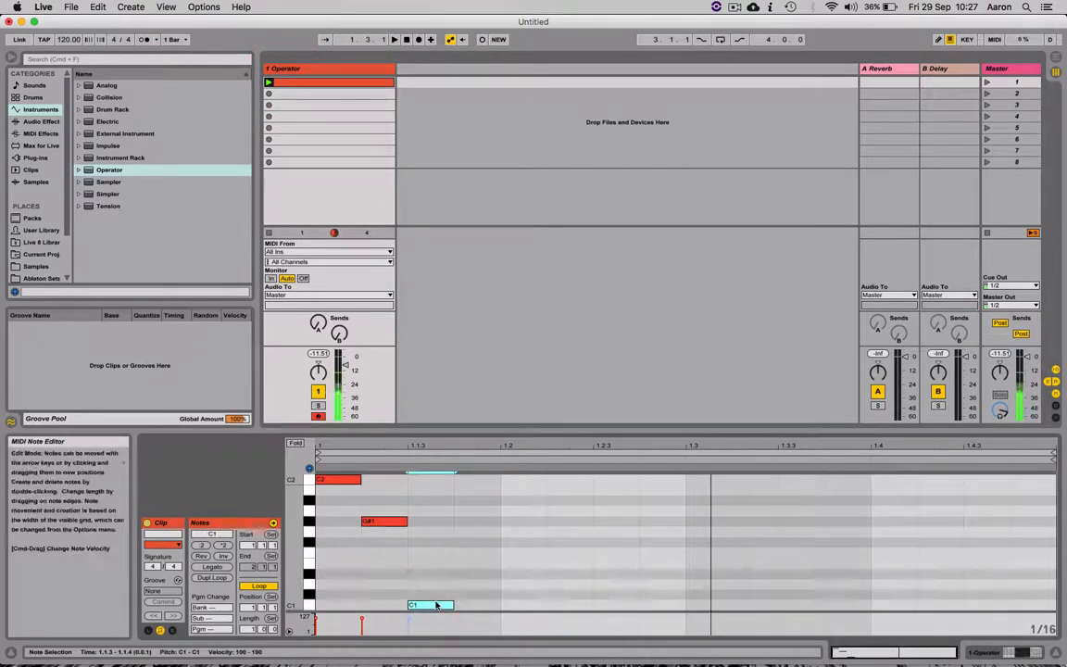
key("Up")
key("Up")
key("Up")
key("Up")
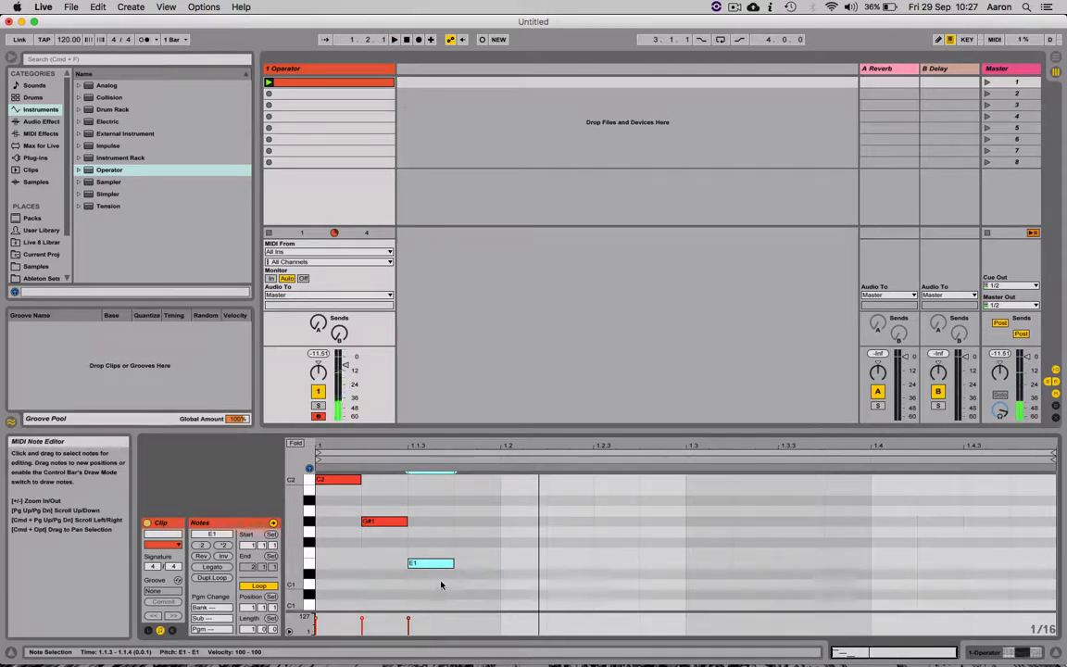
Step: Select the three notes C2, G#1 and E1 and duplicate the group four times across the bar
left_click_drag(441, 584, 313, 473)
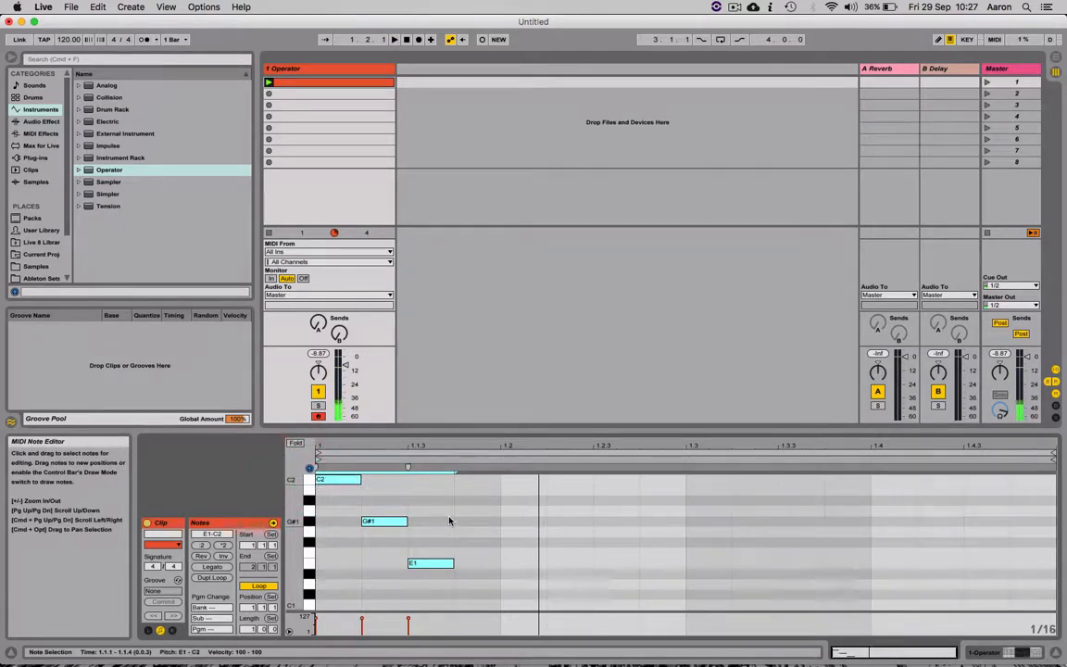
key("super+d")
key("super+d")
key("super+d")
key("super+d")
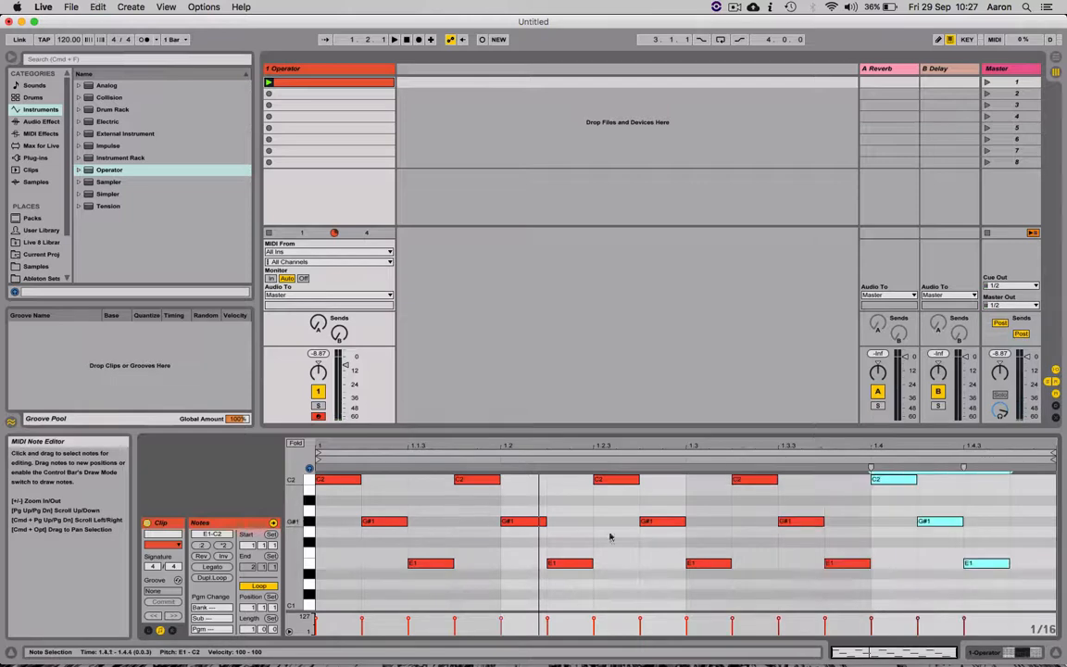
left_click(895, 468)
left_click(895, 468)
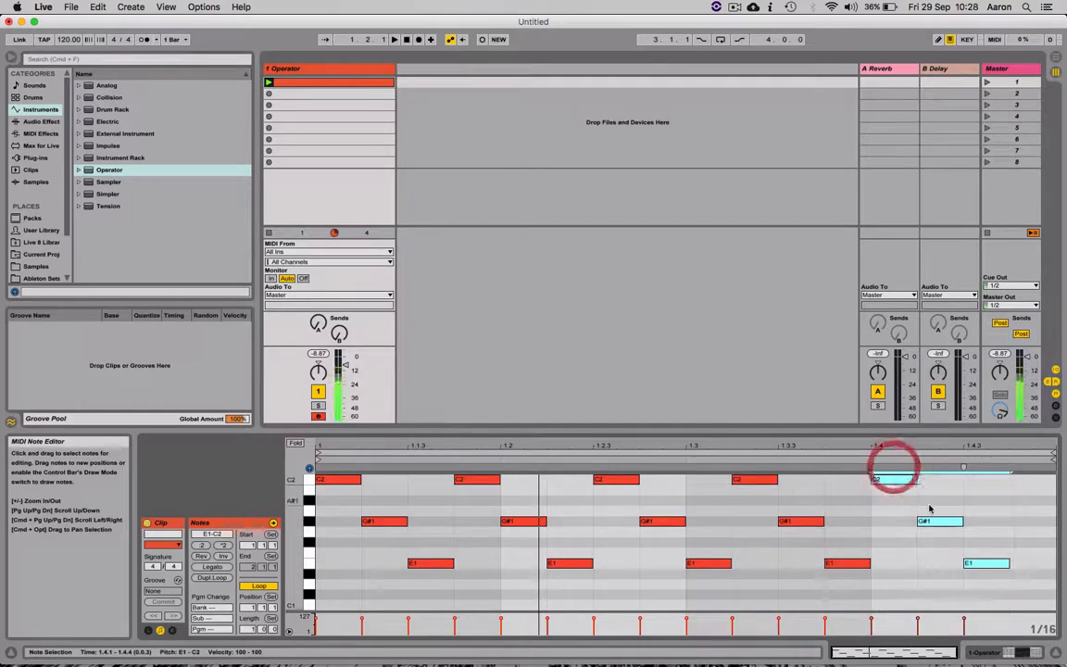
double_click(987, 534)
double_click(987, 534)
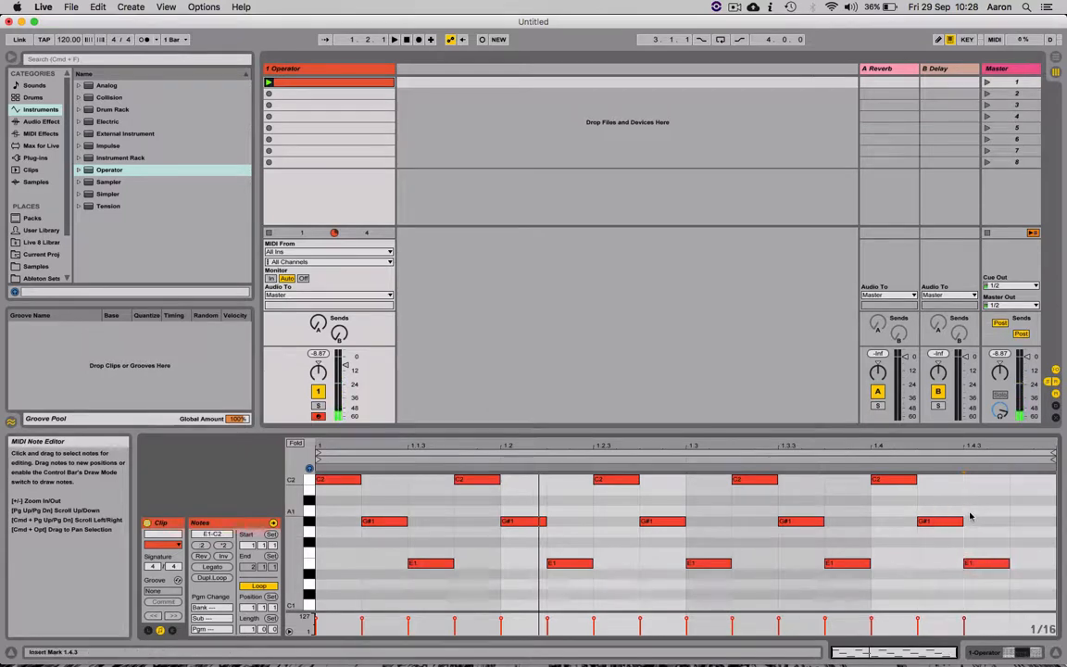
Step: Duplicate the last E1 note into the bar's final sixteenth, transpose the copy up two octaves to E3, and play the clip
left_click(990, 563)
key("super+d")
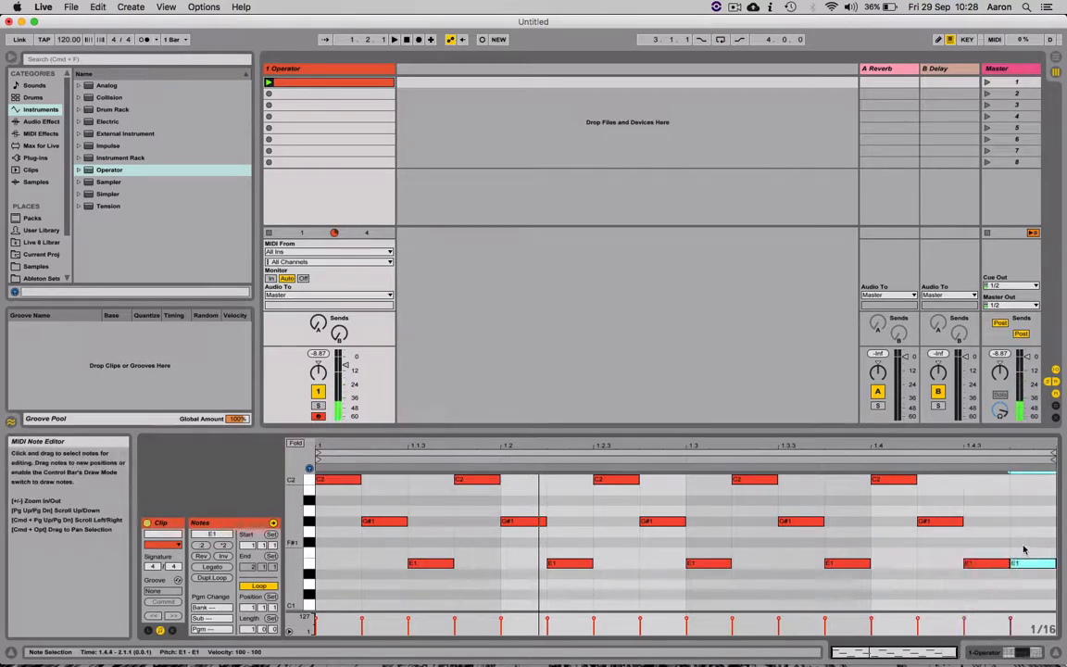
key("shift+Up")
key("shift+Up")
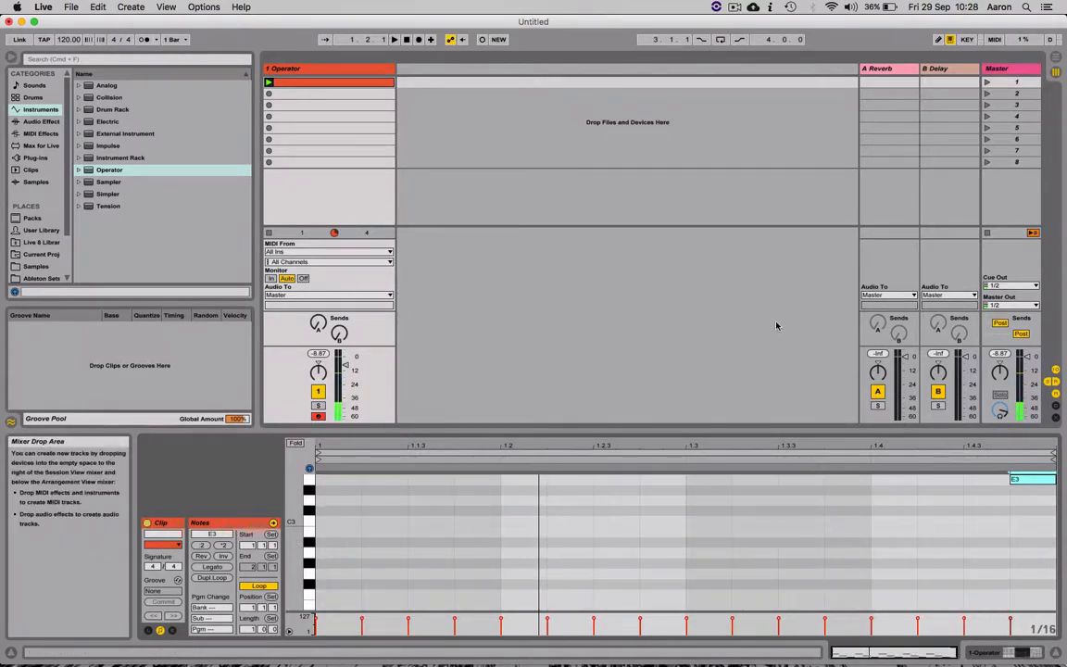
key("space")
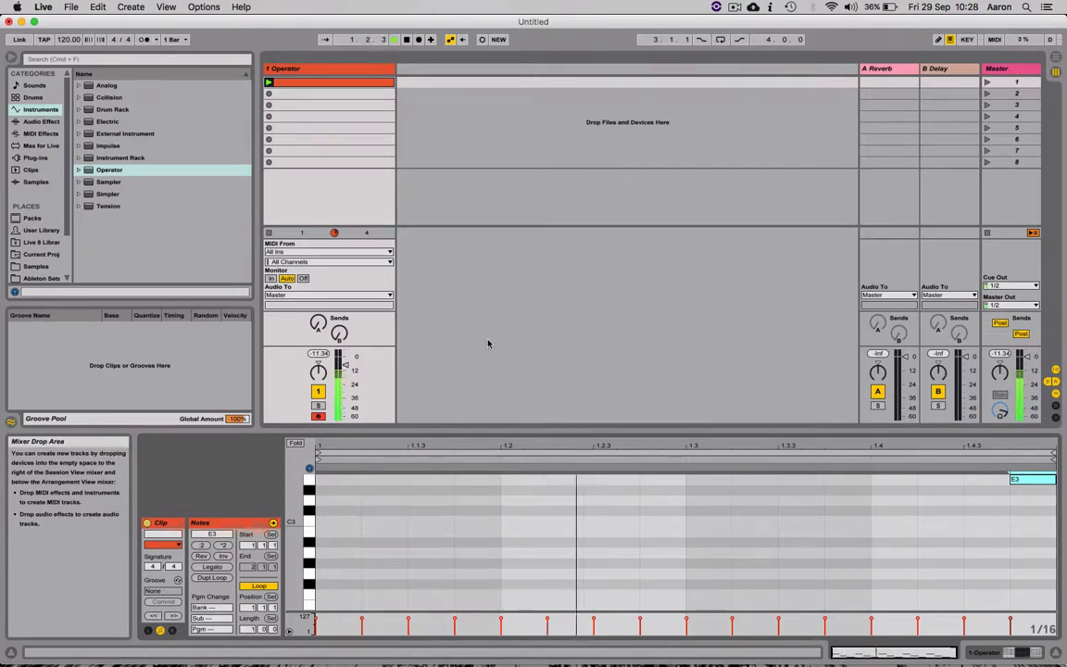
Step: Set the number of voices to 1 in Operator's global settings
key("shift+Tab")
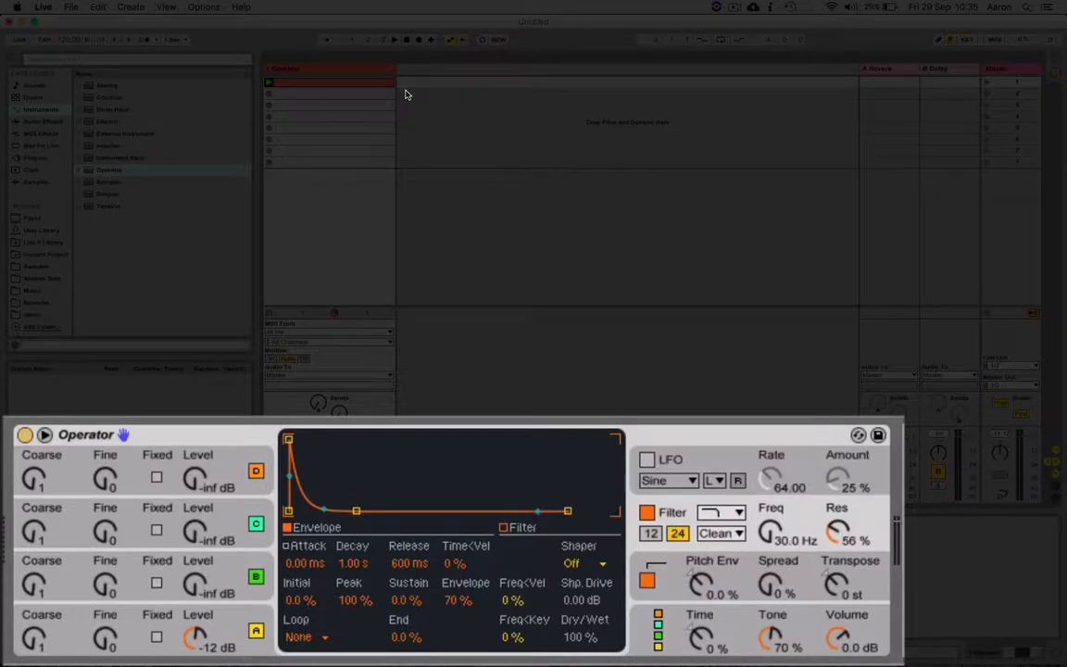
left_click(656, 630)
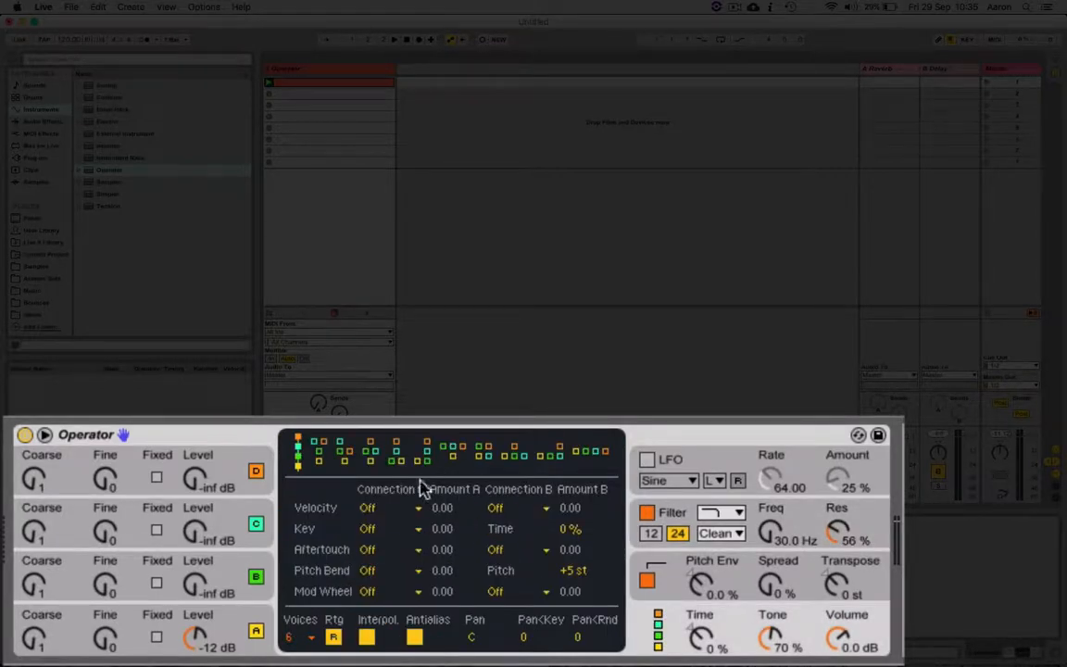
left_click(308, 639)
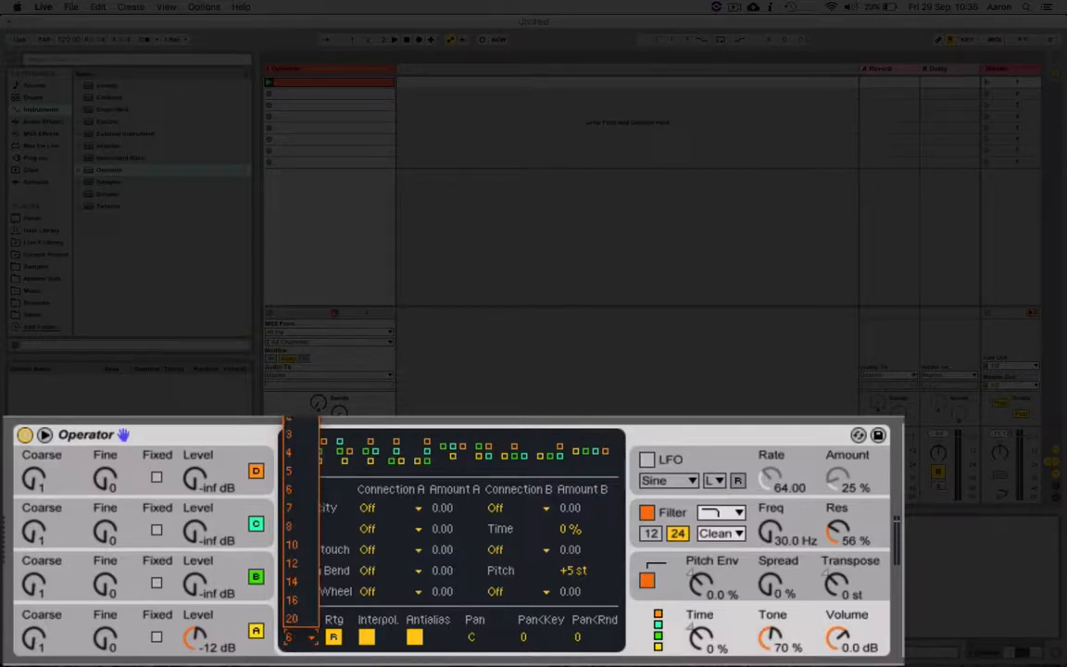
left_click(291, 399)
Step: Toggle playback, bring up Operator's filter settings and the pitch section's settings, and turn the pitch envelope off
key("space")
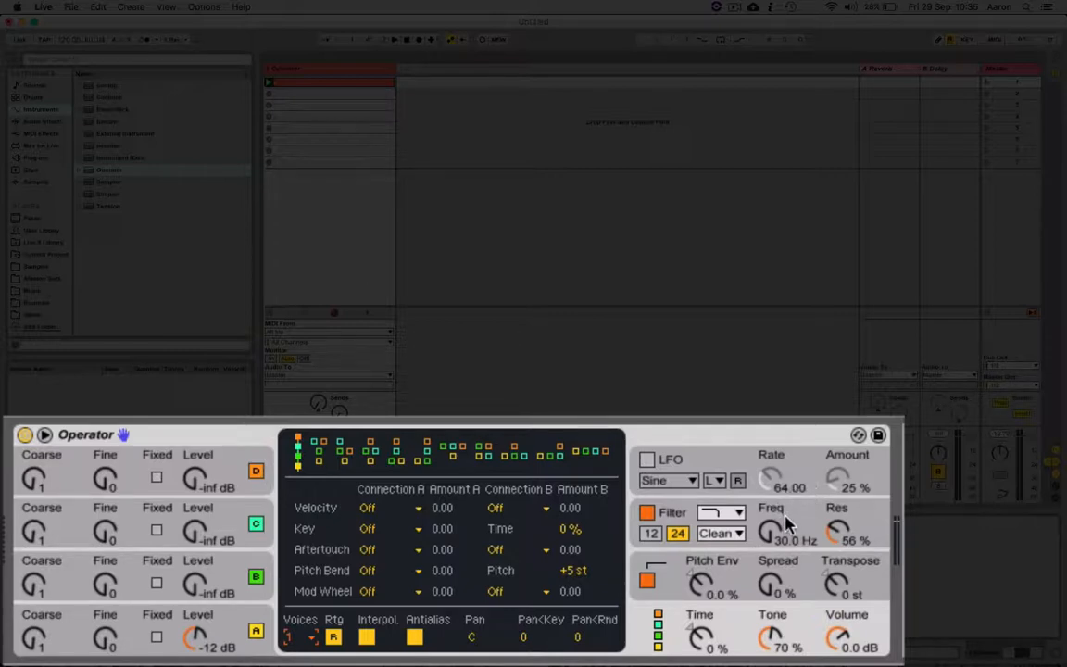
mouse_move(770, 531)
left_mouse_down()
mouse_move(769, 488)
mouse_move(770, 515)
left_mouse_up()
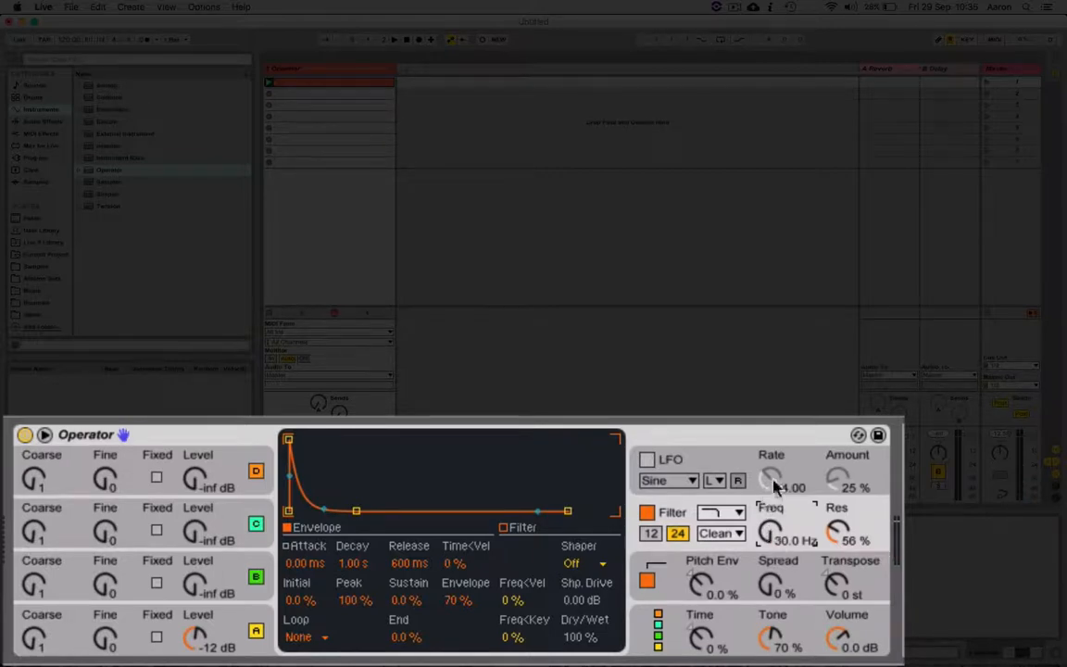
left_click(686, 561)
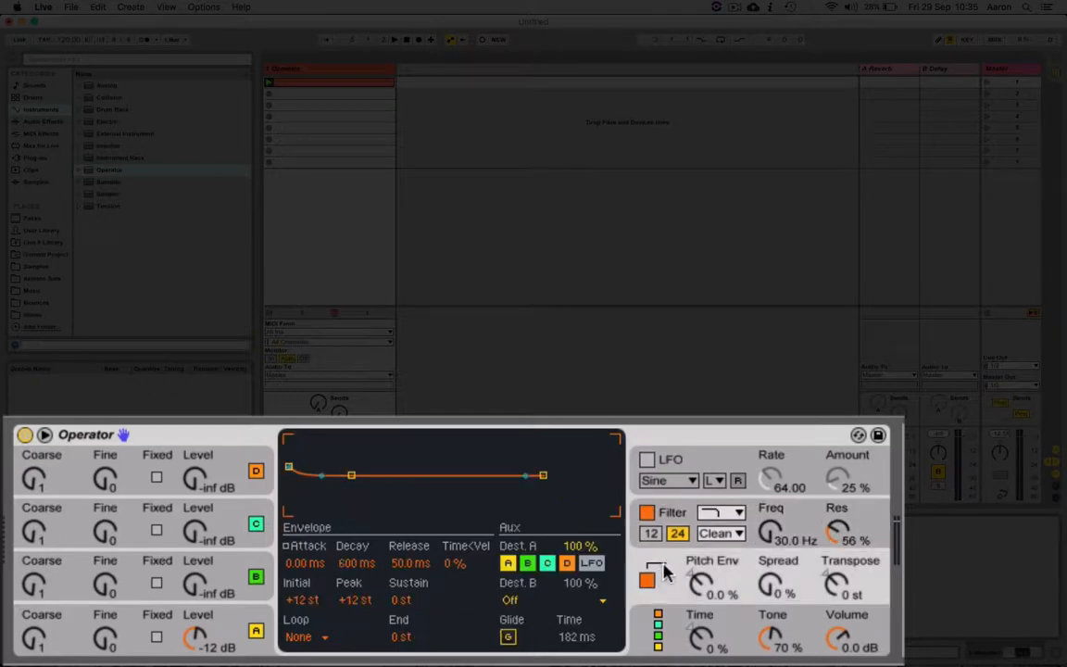
left_click(646, 580)
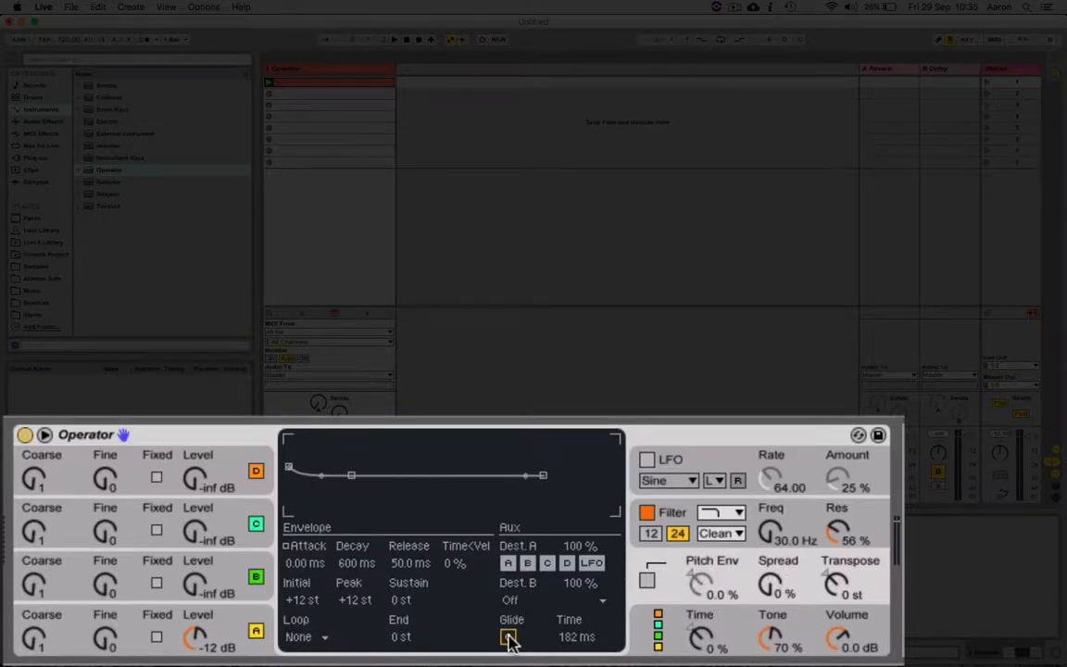
Step: Review oscillator A's envelope, the pitch section with its glide settings, and the note pattern in the MIDI clip
left_click(223, 621)
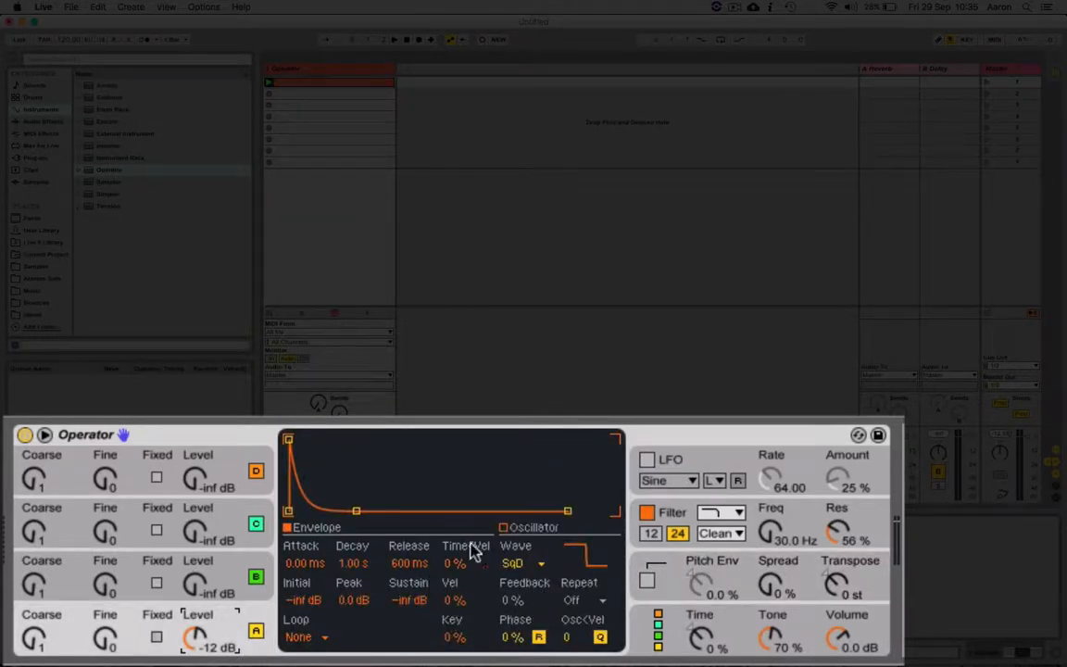
left_click(659, 569)
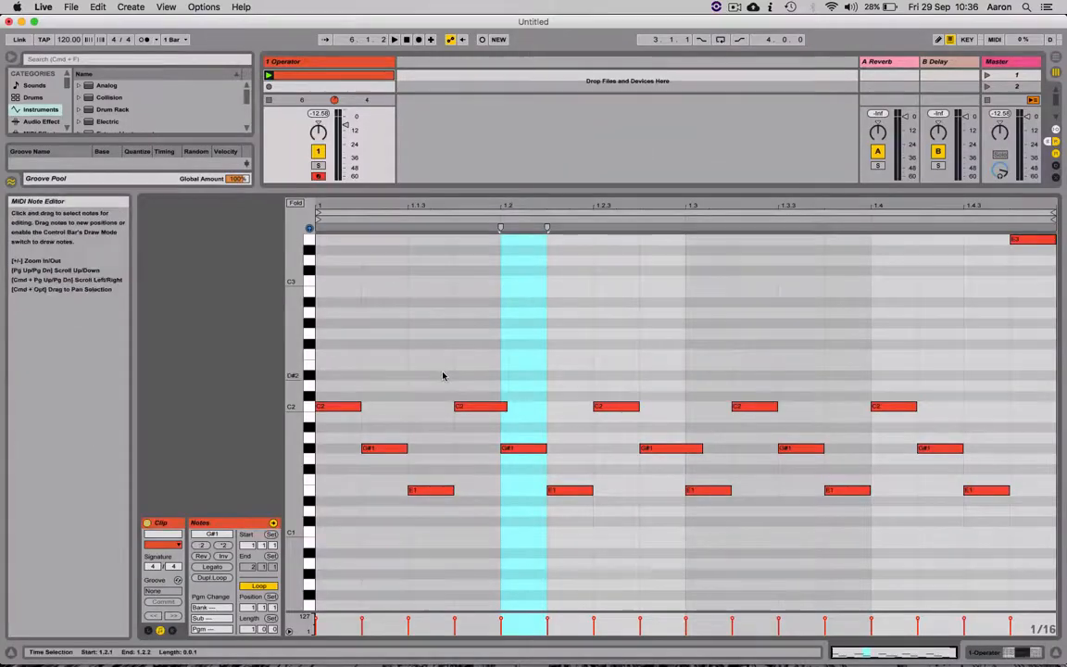
left_click(464, 382)
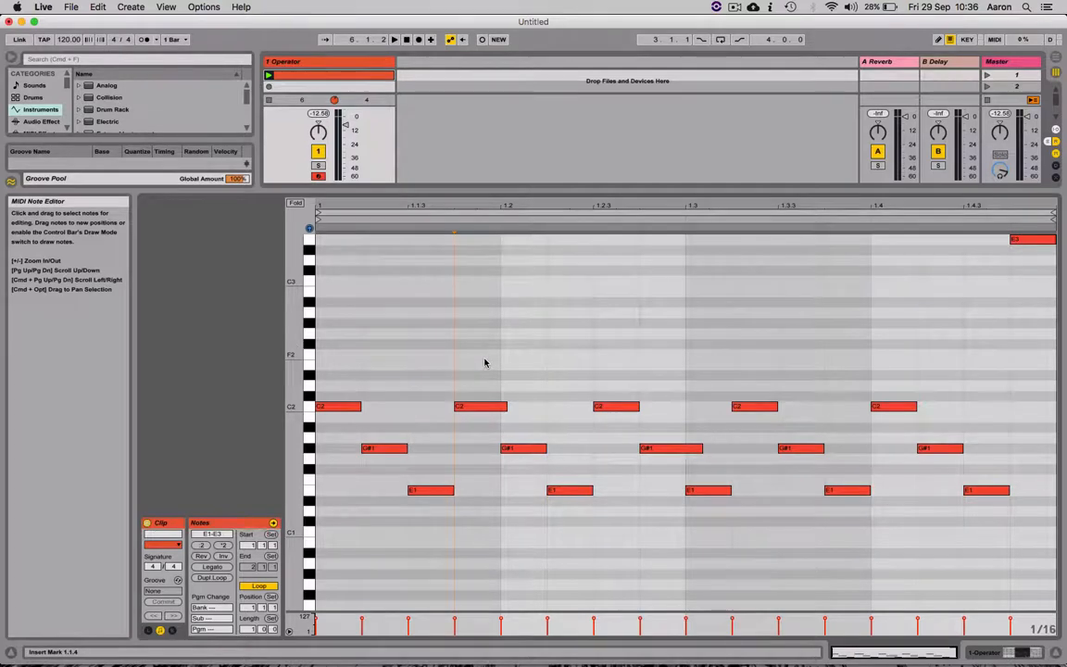
key("shift+Tab")
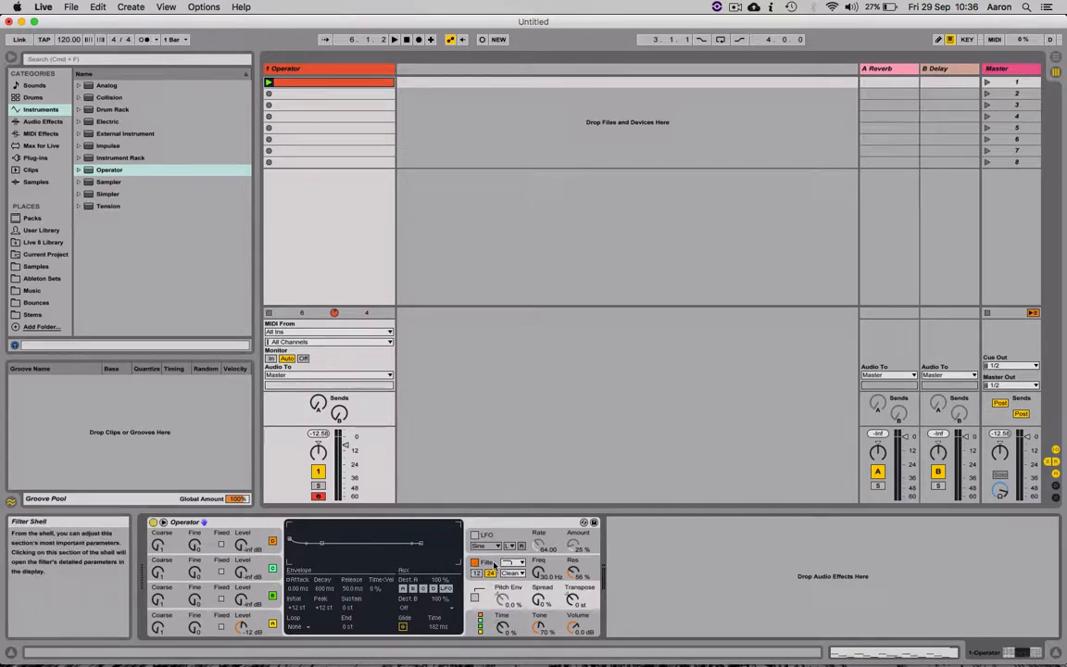
left_click(256, 617)
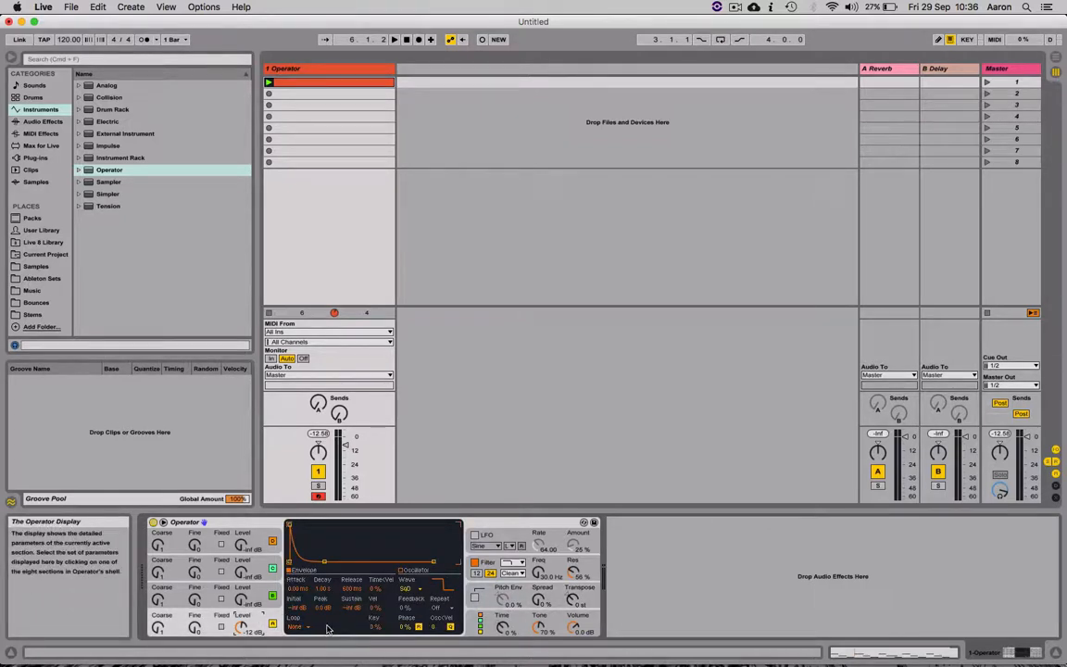